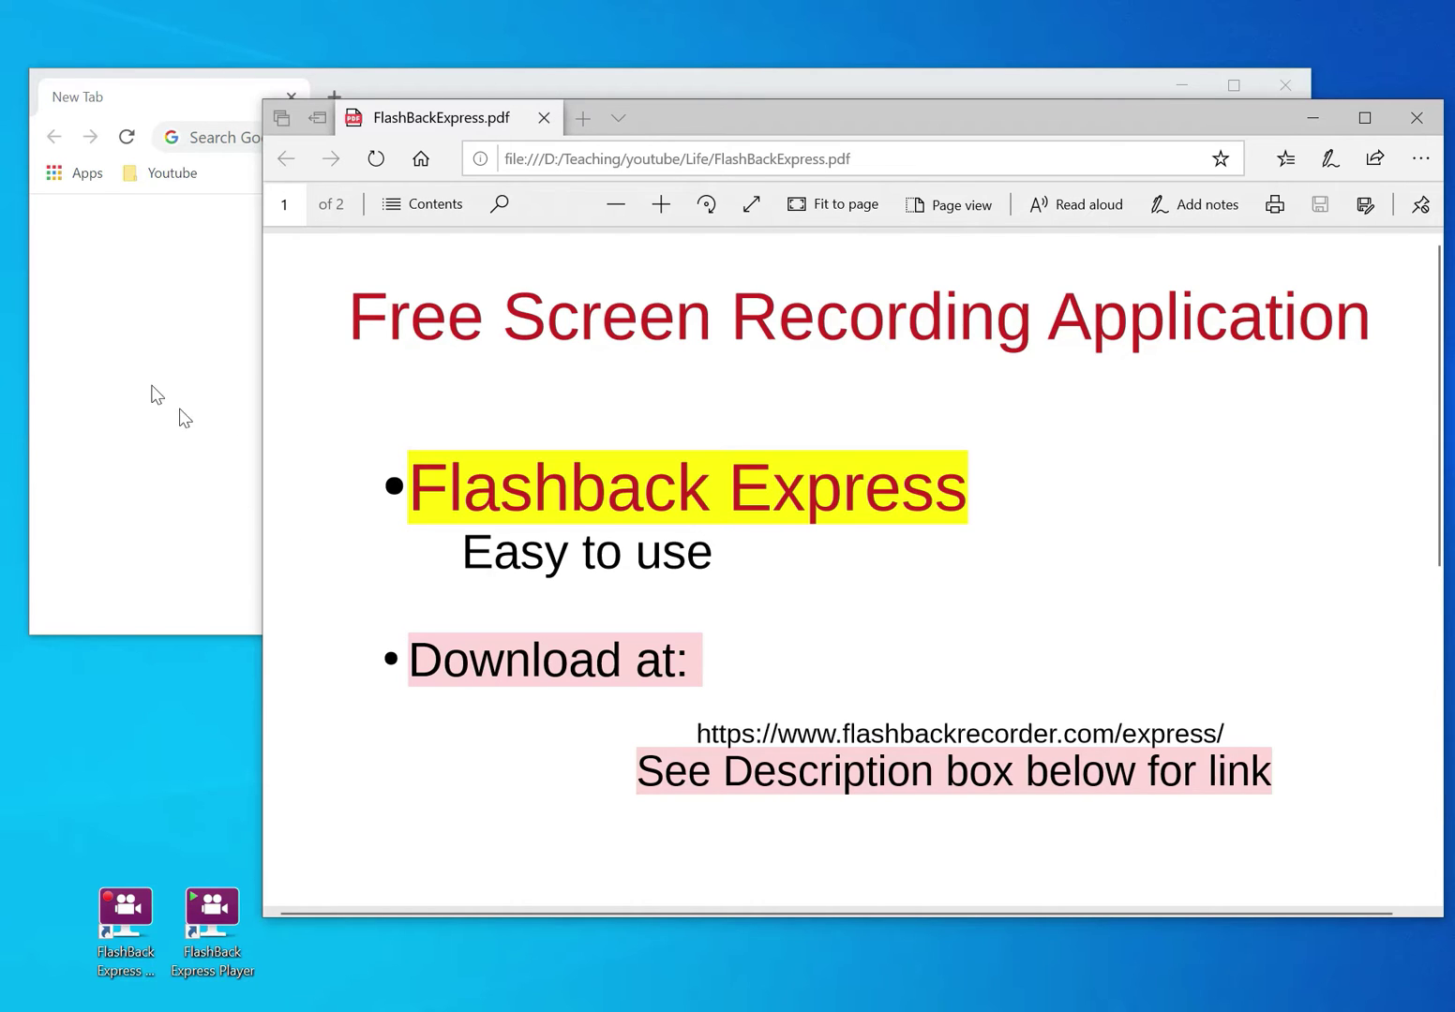
# In Chrome, search Google for 'Flashback express'
pyautogui.click(199, 358)
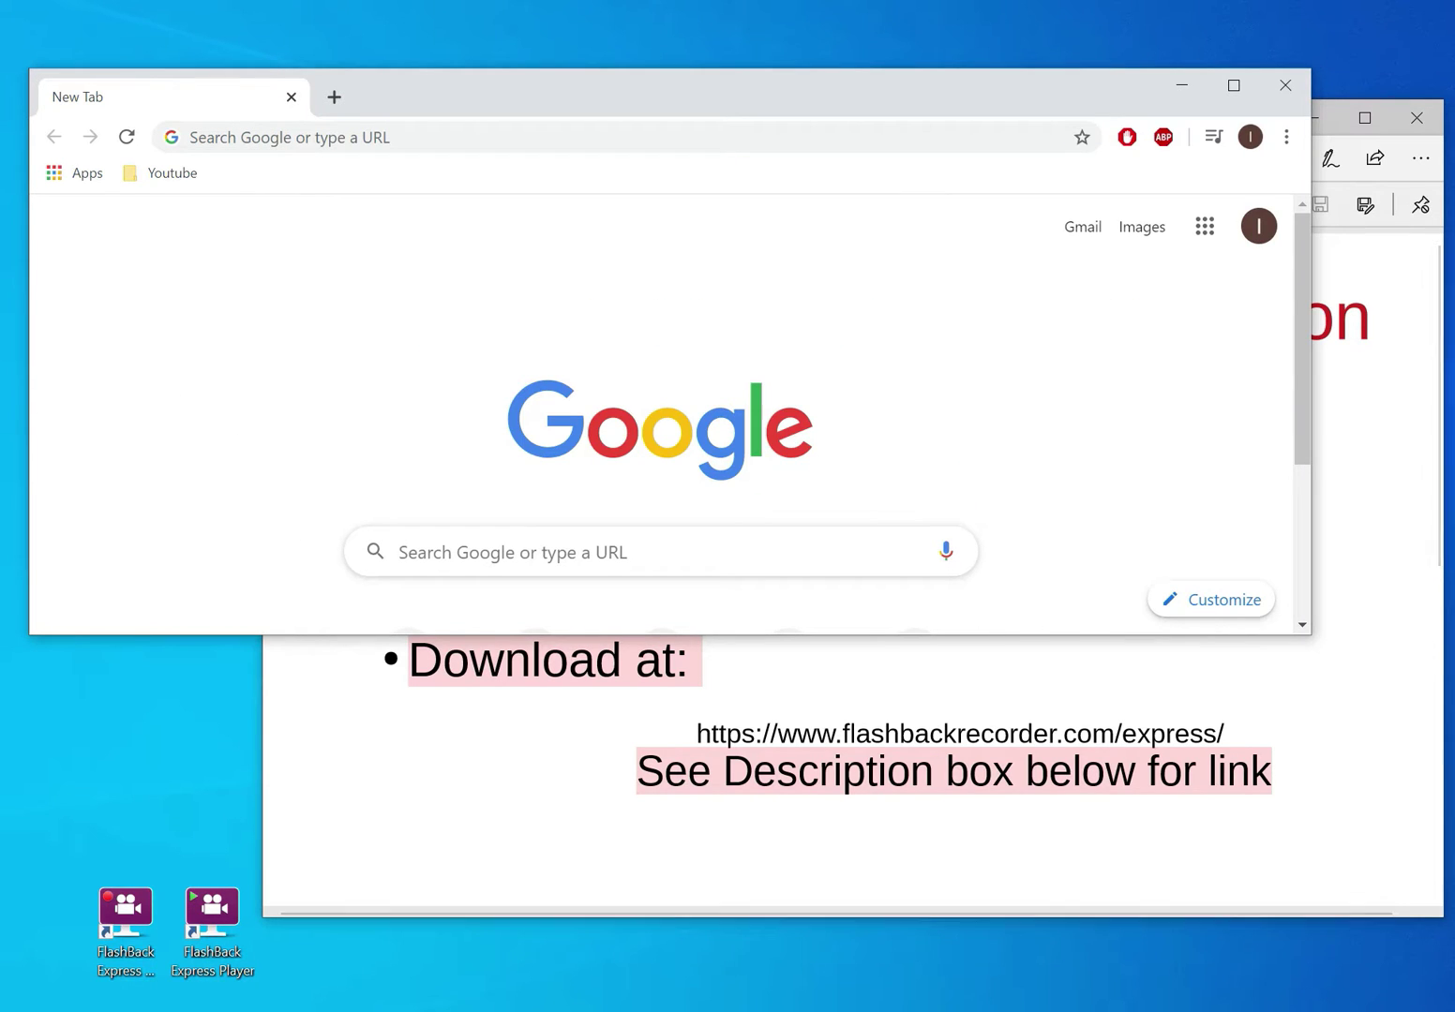
pyautogui.click(562, 551)
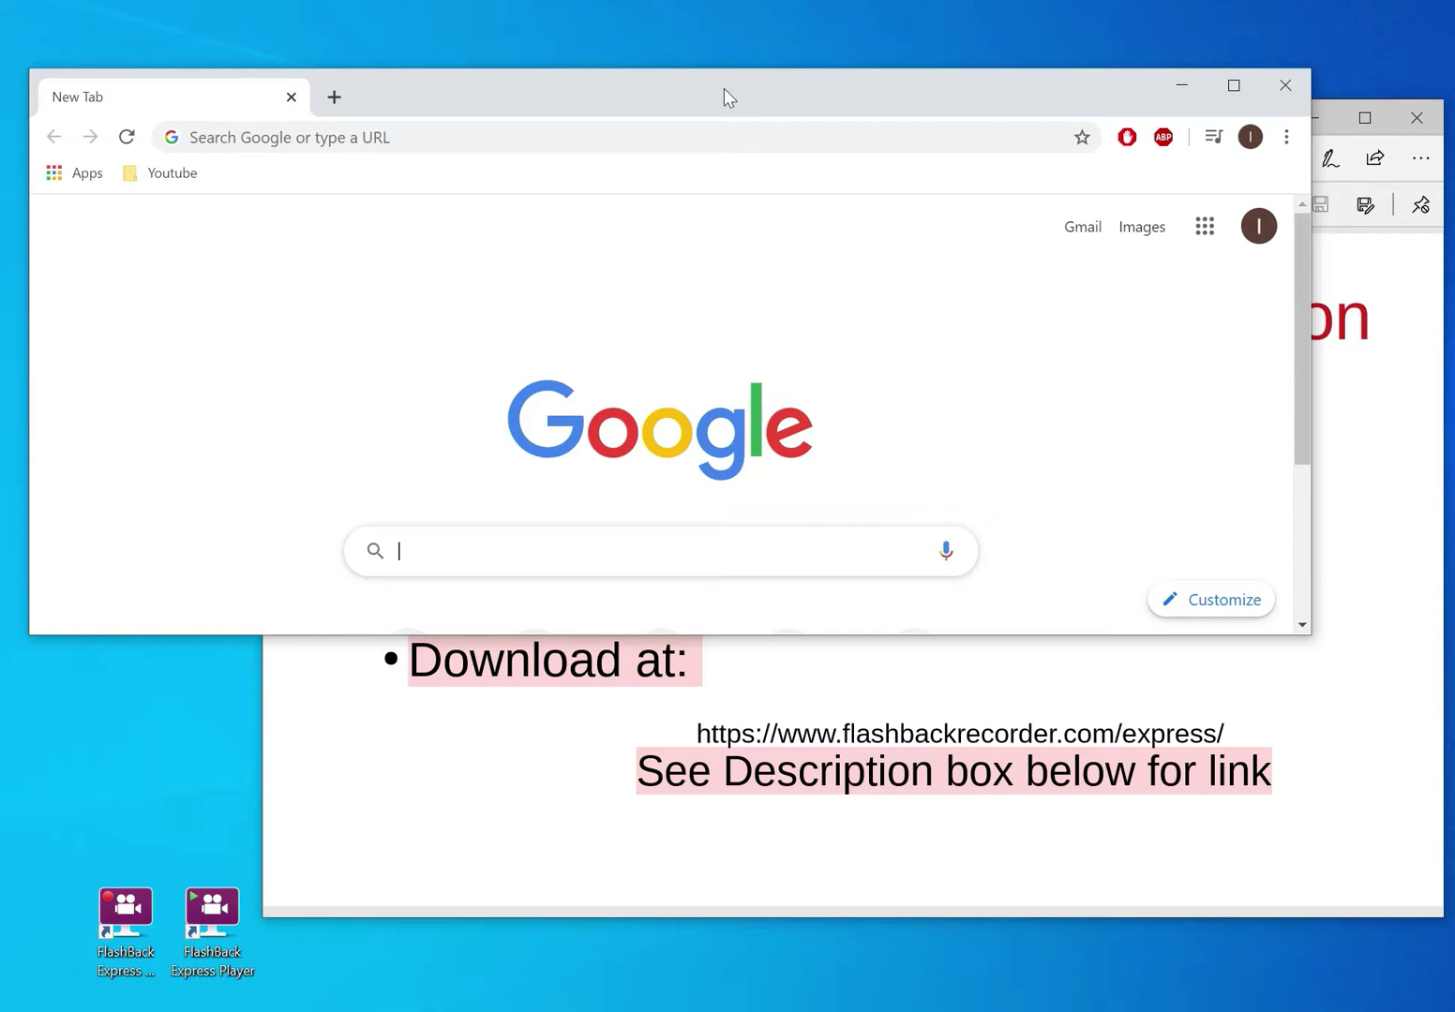
pyautogui.moveTo(723, 89); pyautogui.dragTo(705, 135)
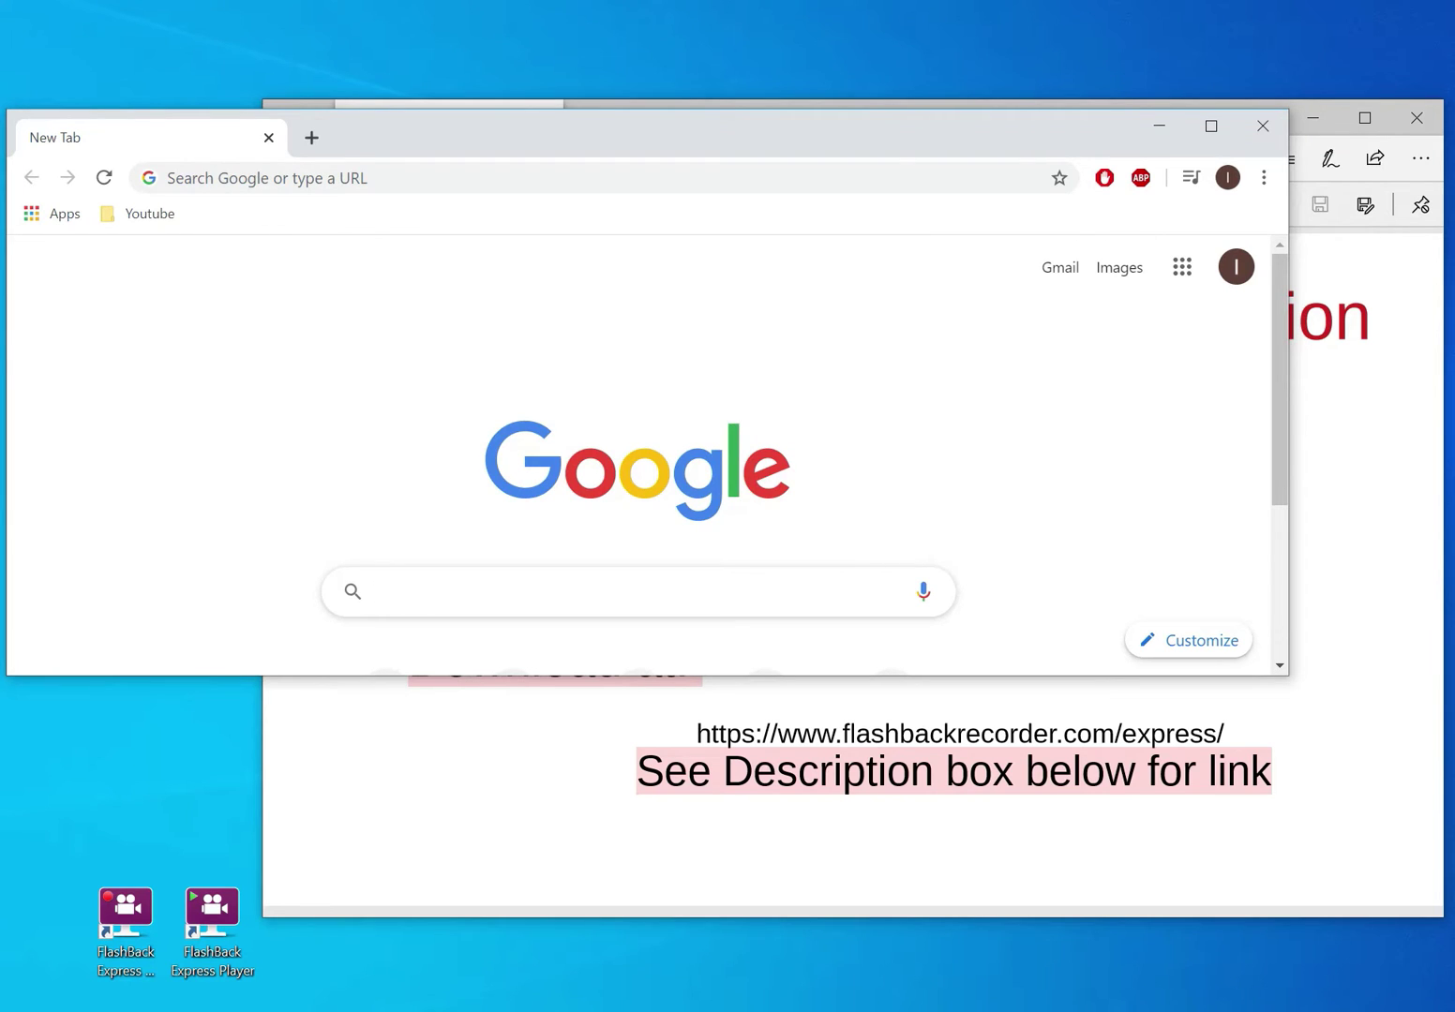
pyautogui.write('Flas')
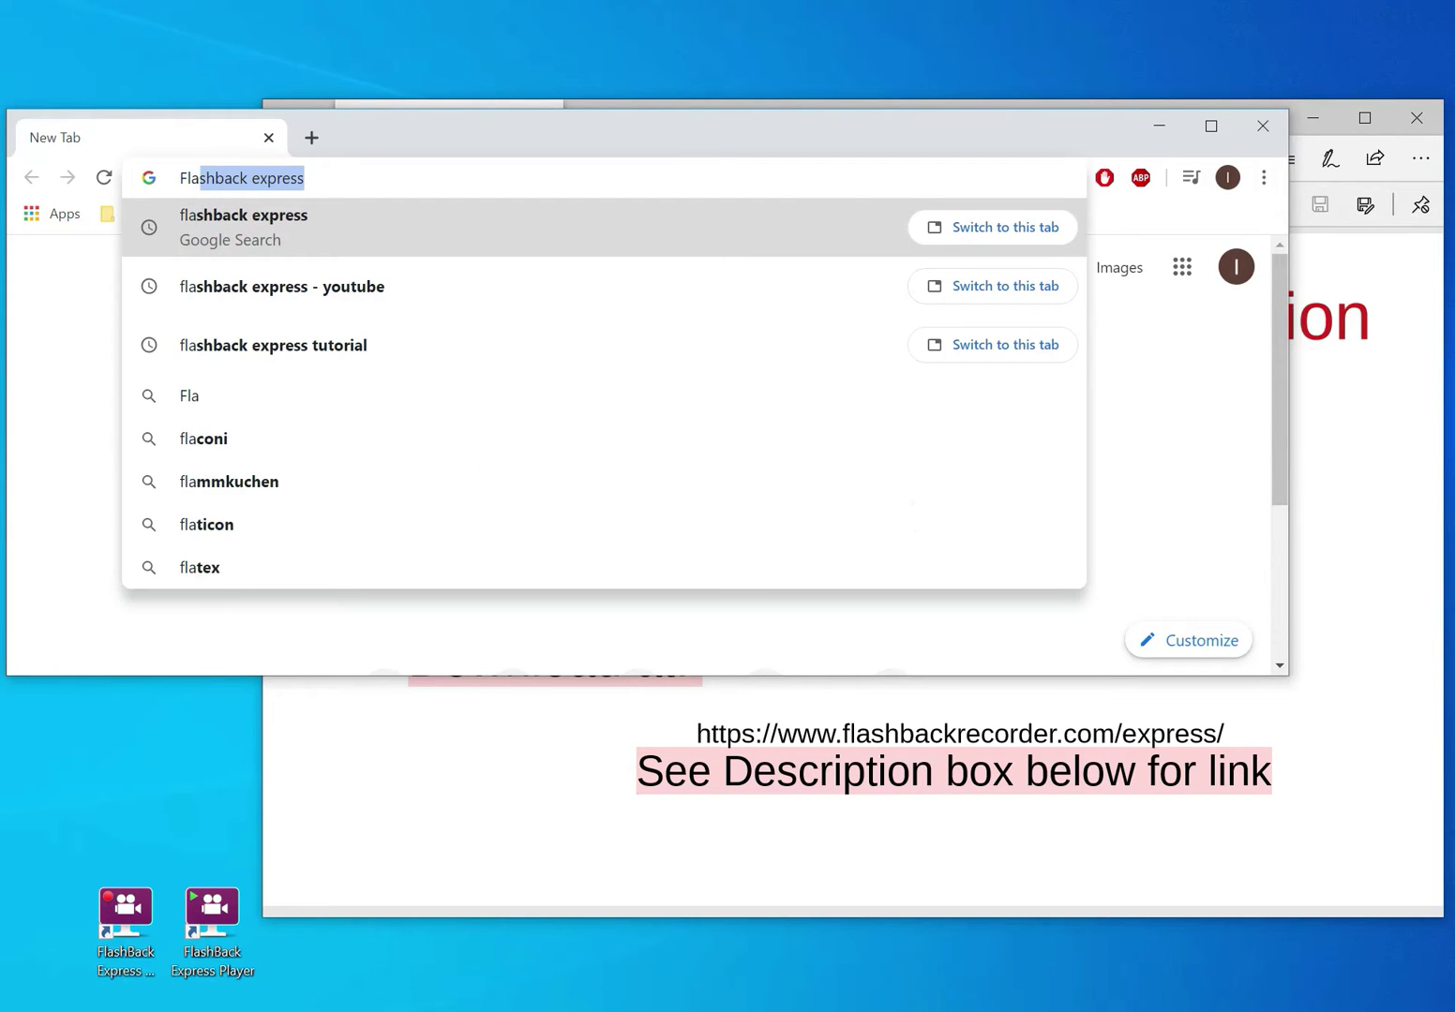
pyautogui.write('h')
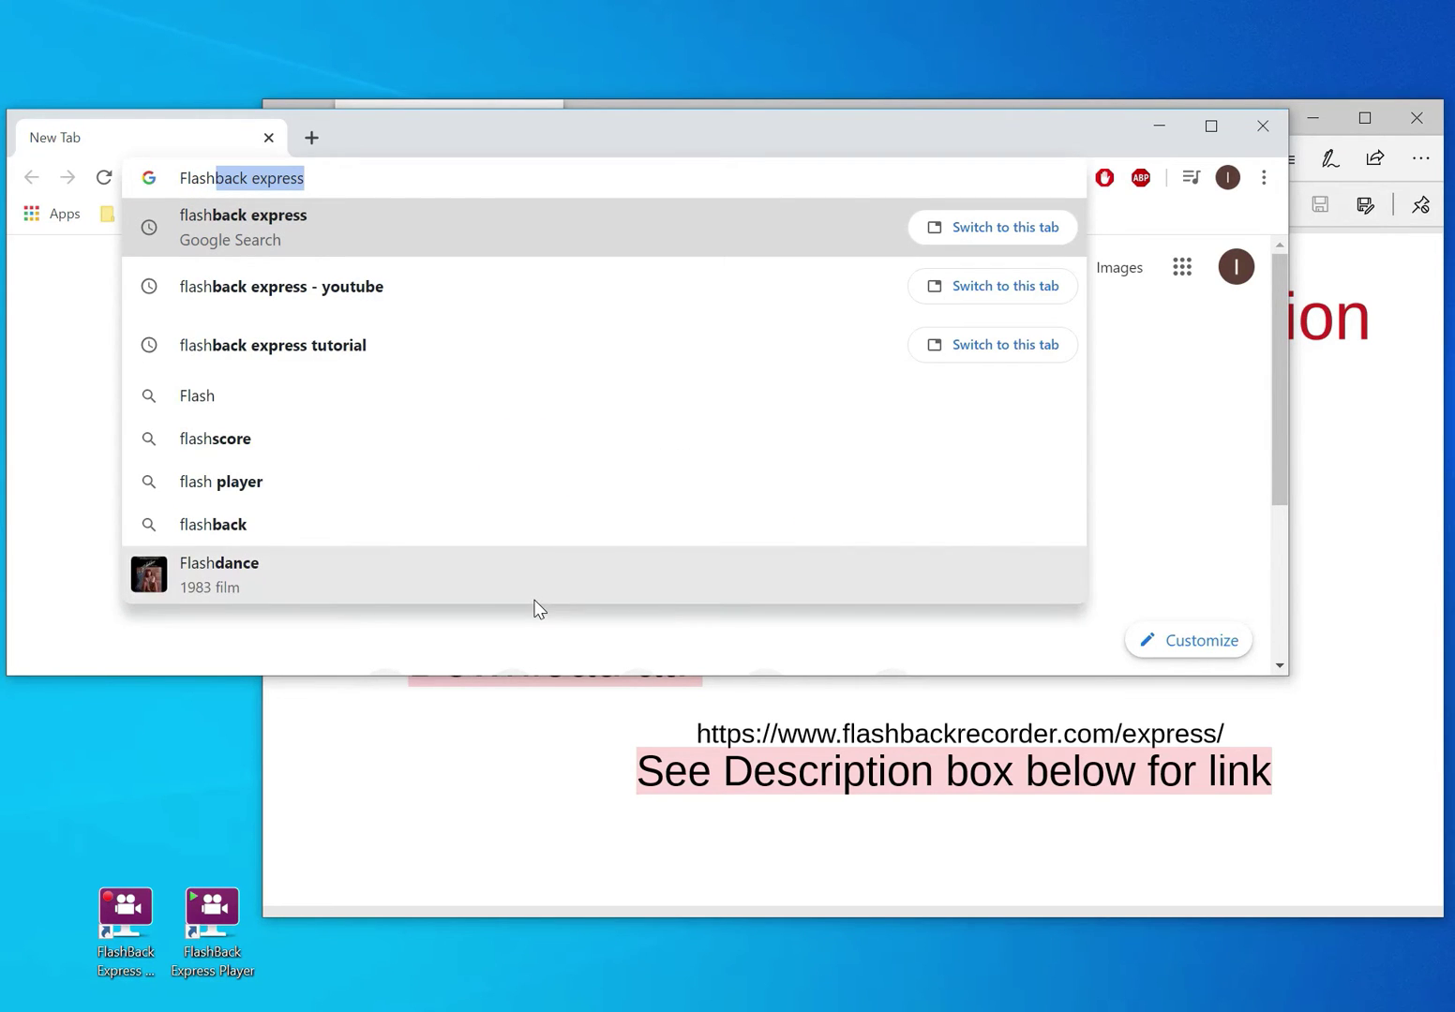
pyautogui.write('back')
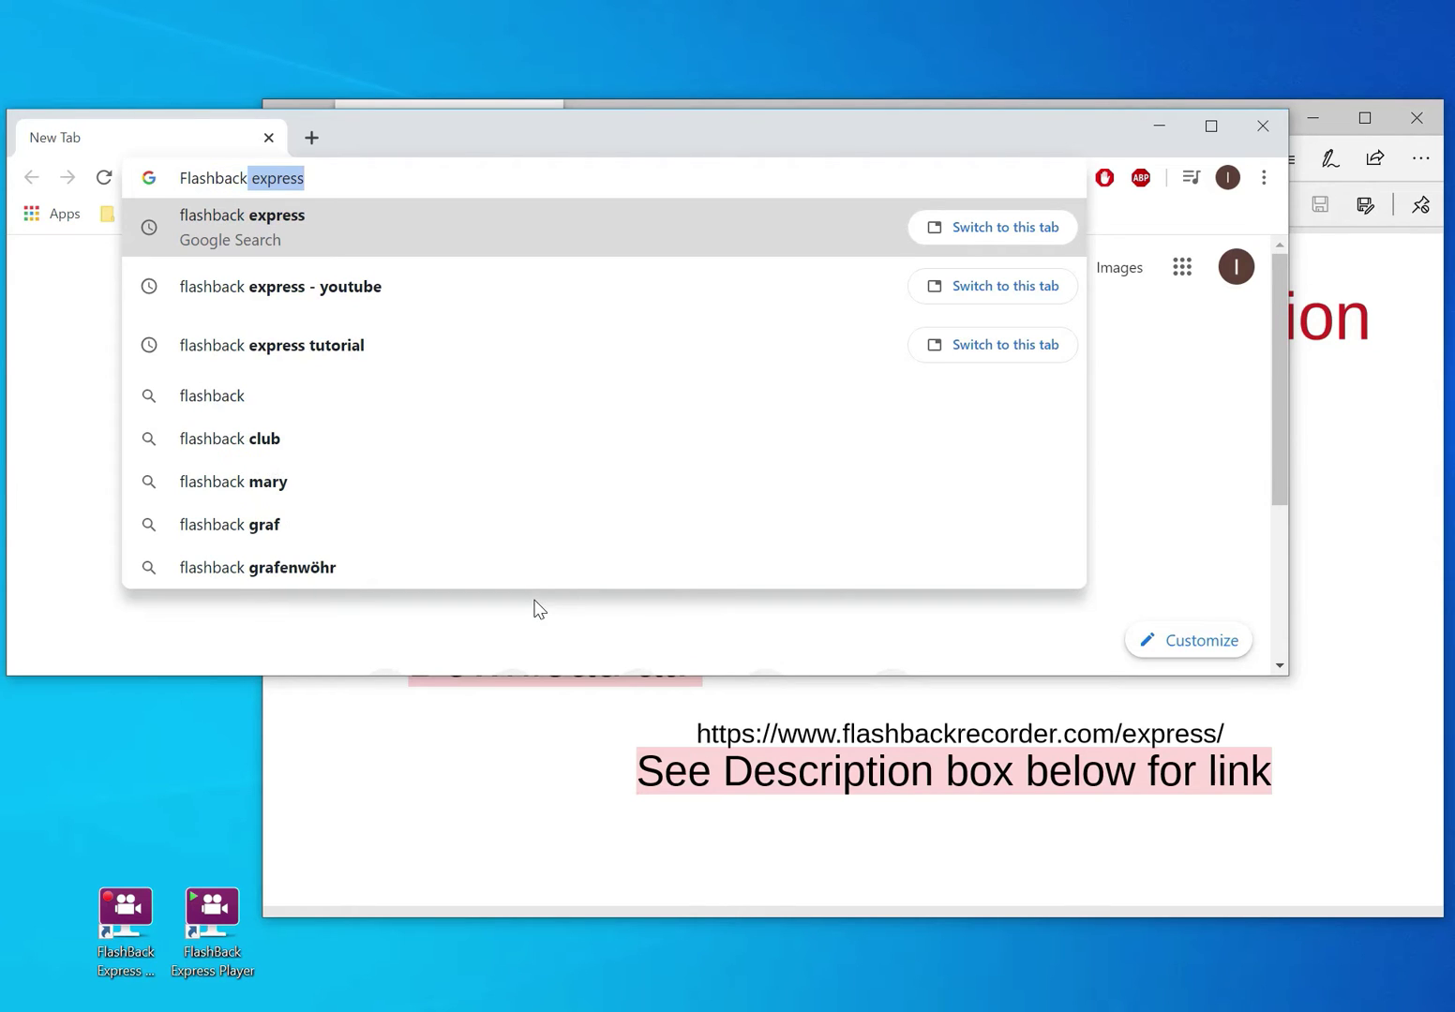
pyautogui.write(' express')
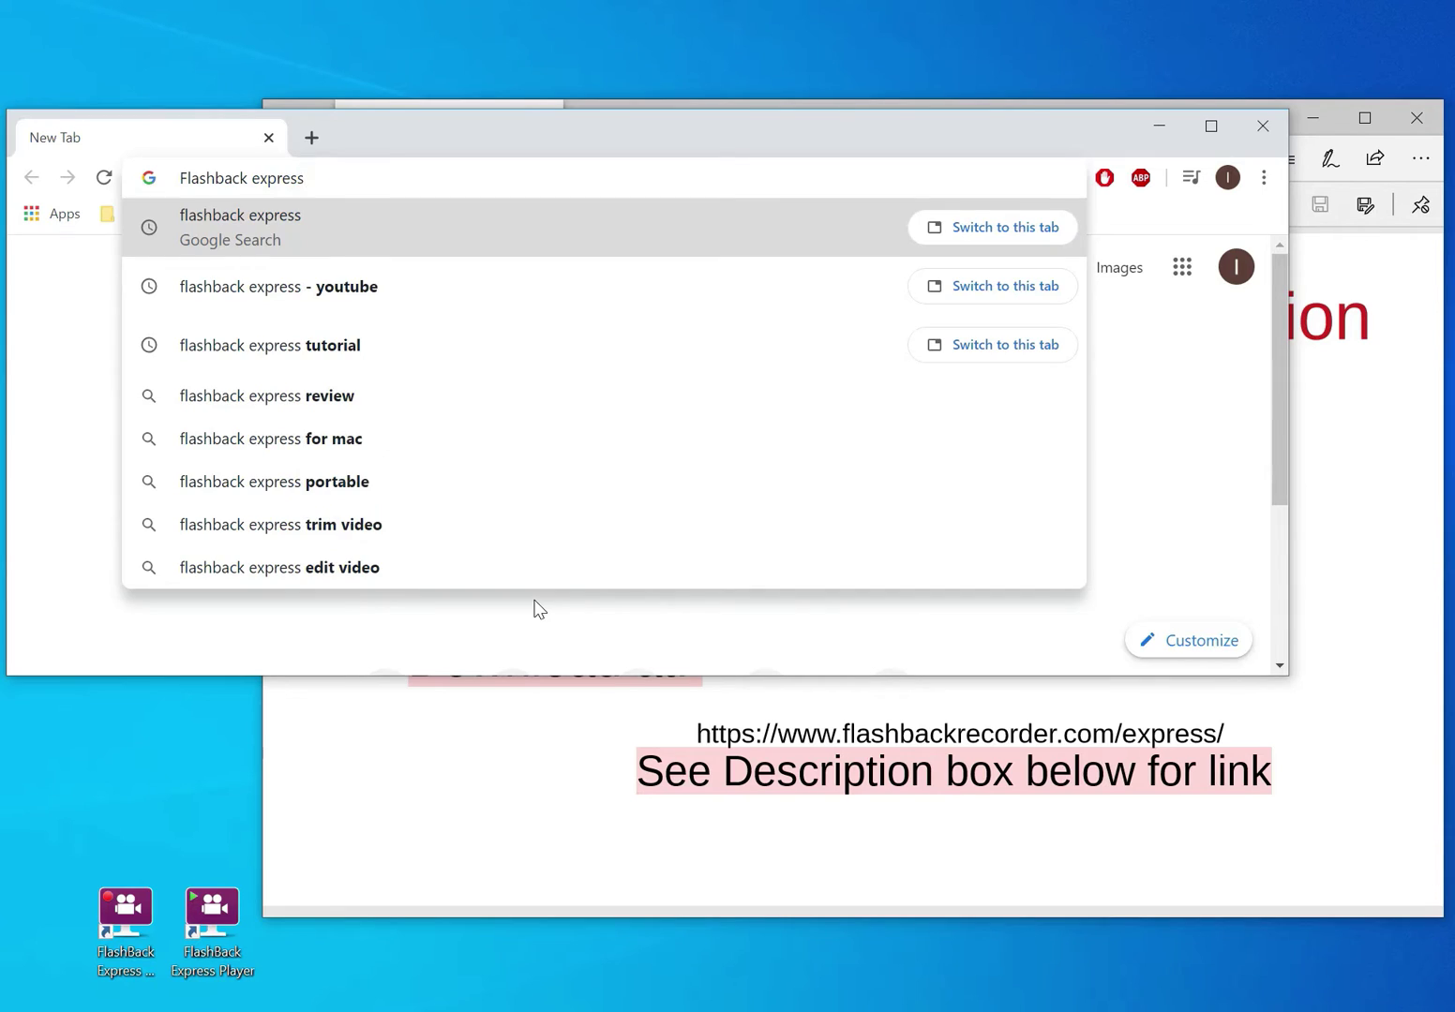
pyautogui.press('Return')
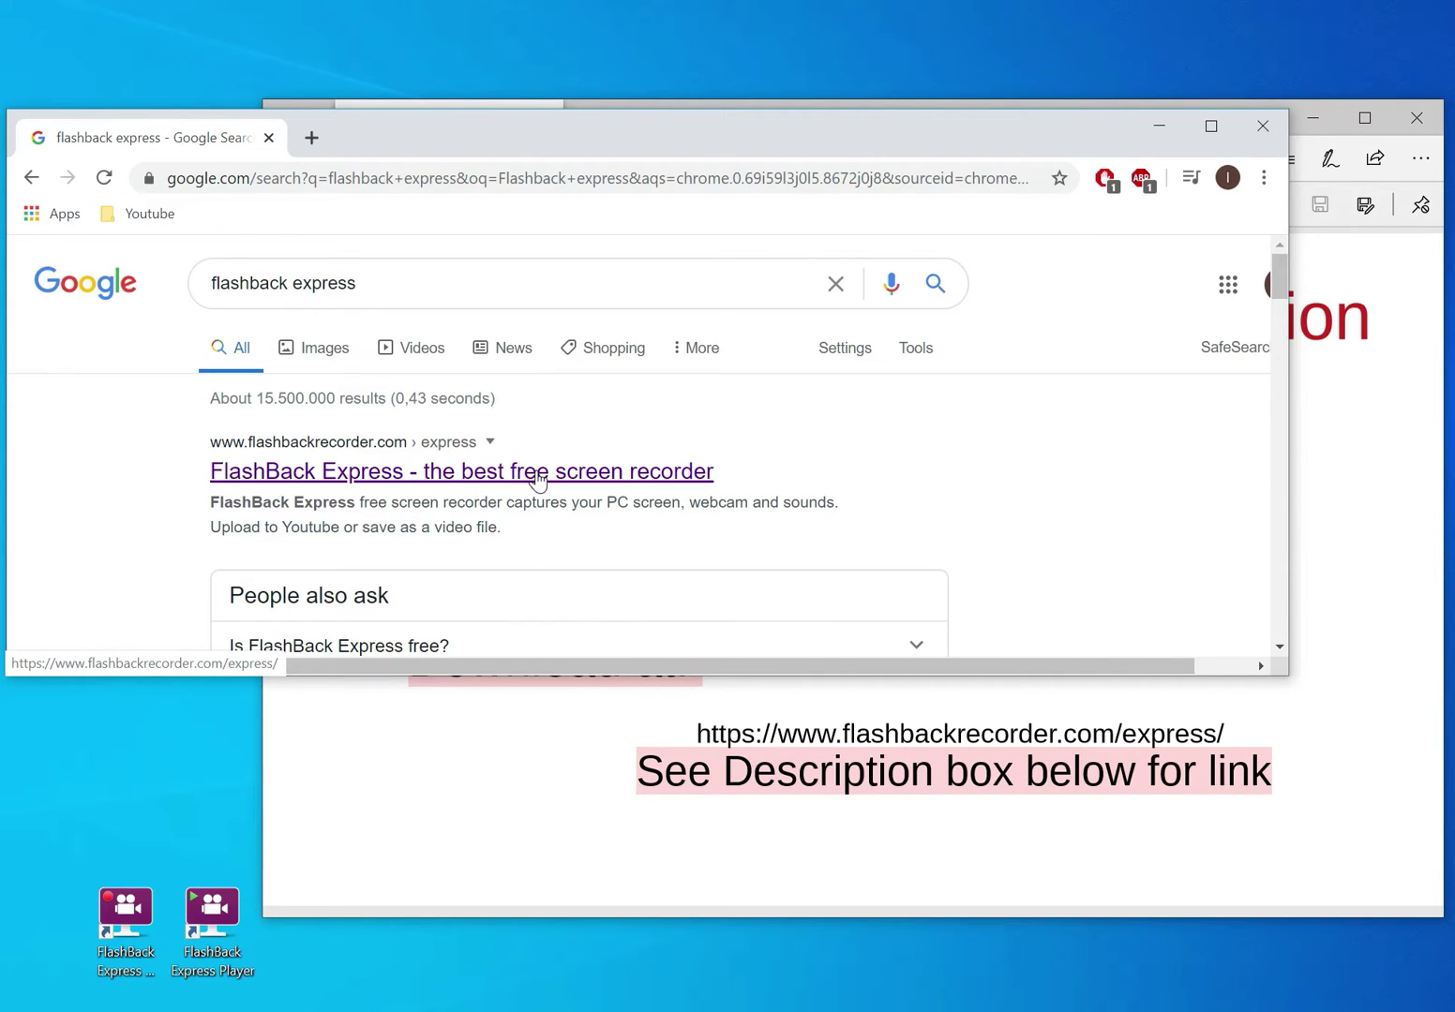
# Open the FlashBack Express result and enlarge the Chrome window to full height, reaching the left screen edge
pyautogui.click(538, 478)
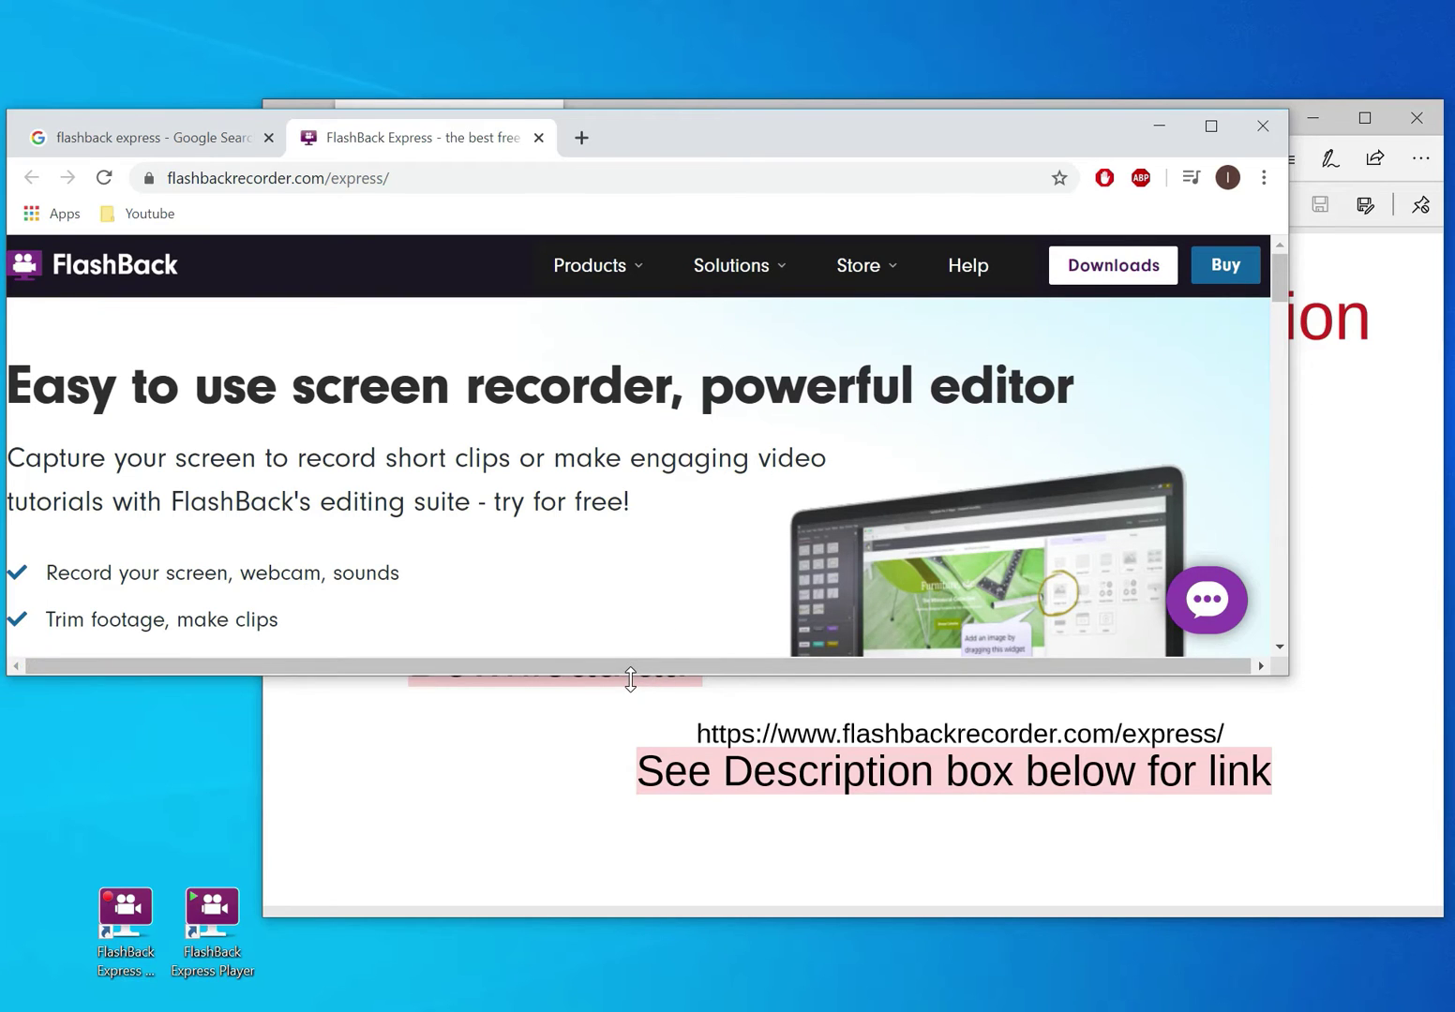
pyautogui.moveTo(627, 686); pyautogui.dragTo(584, 1011)
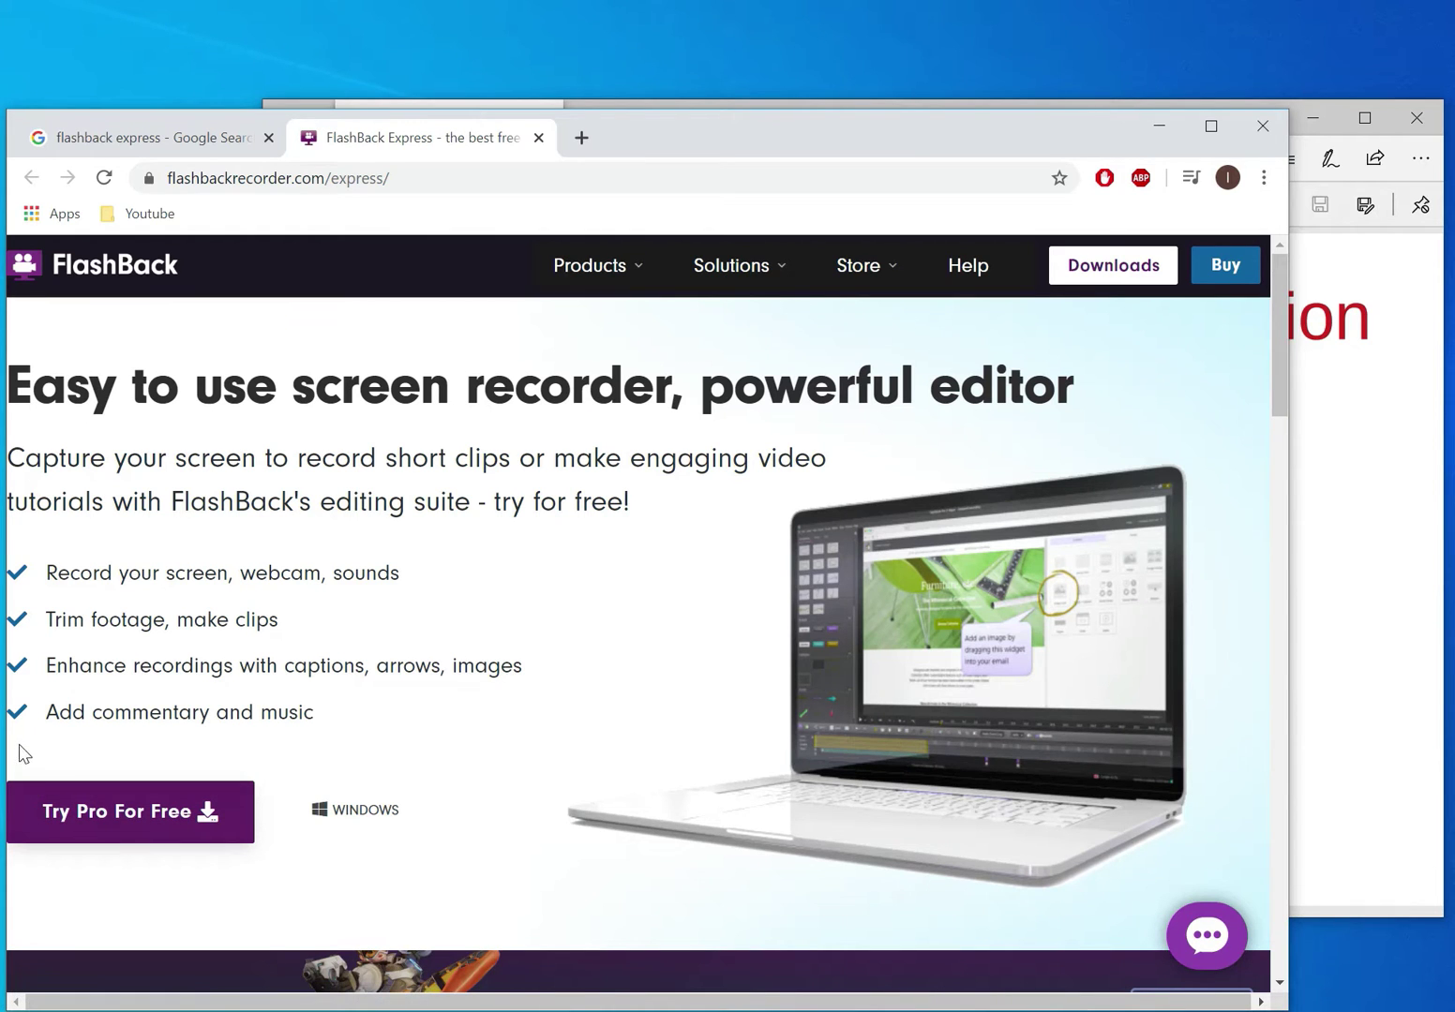
pyautogui.moveTo(991, 133); pyautogui.dragTo(1126, 121)
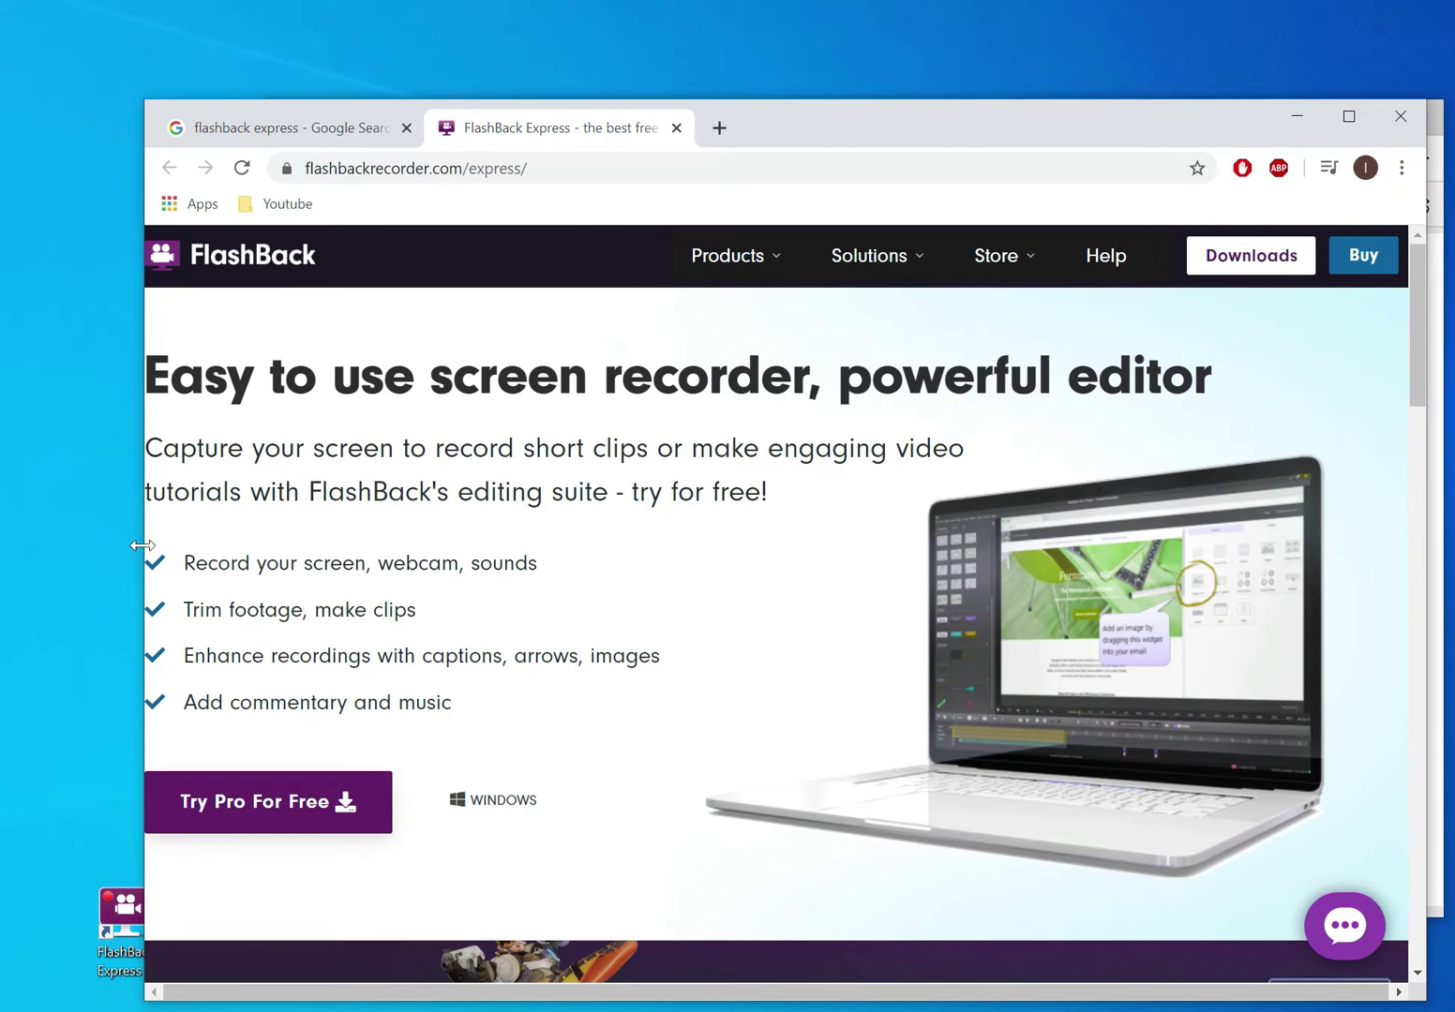
pyautogui.moveTo(144, 546); pyautogui.dragTo(2, 547)
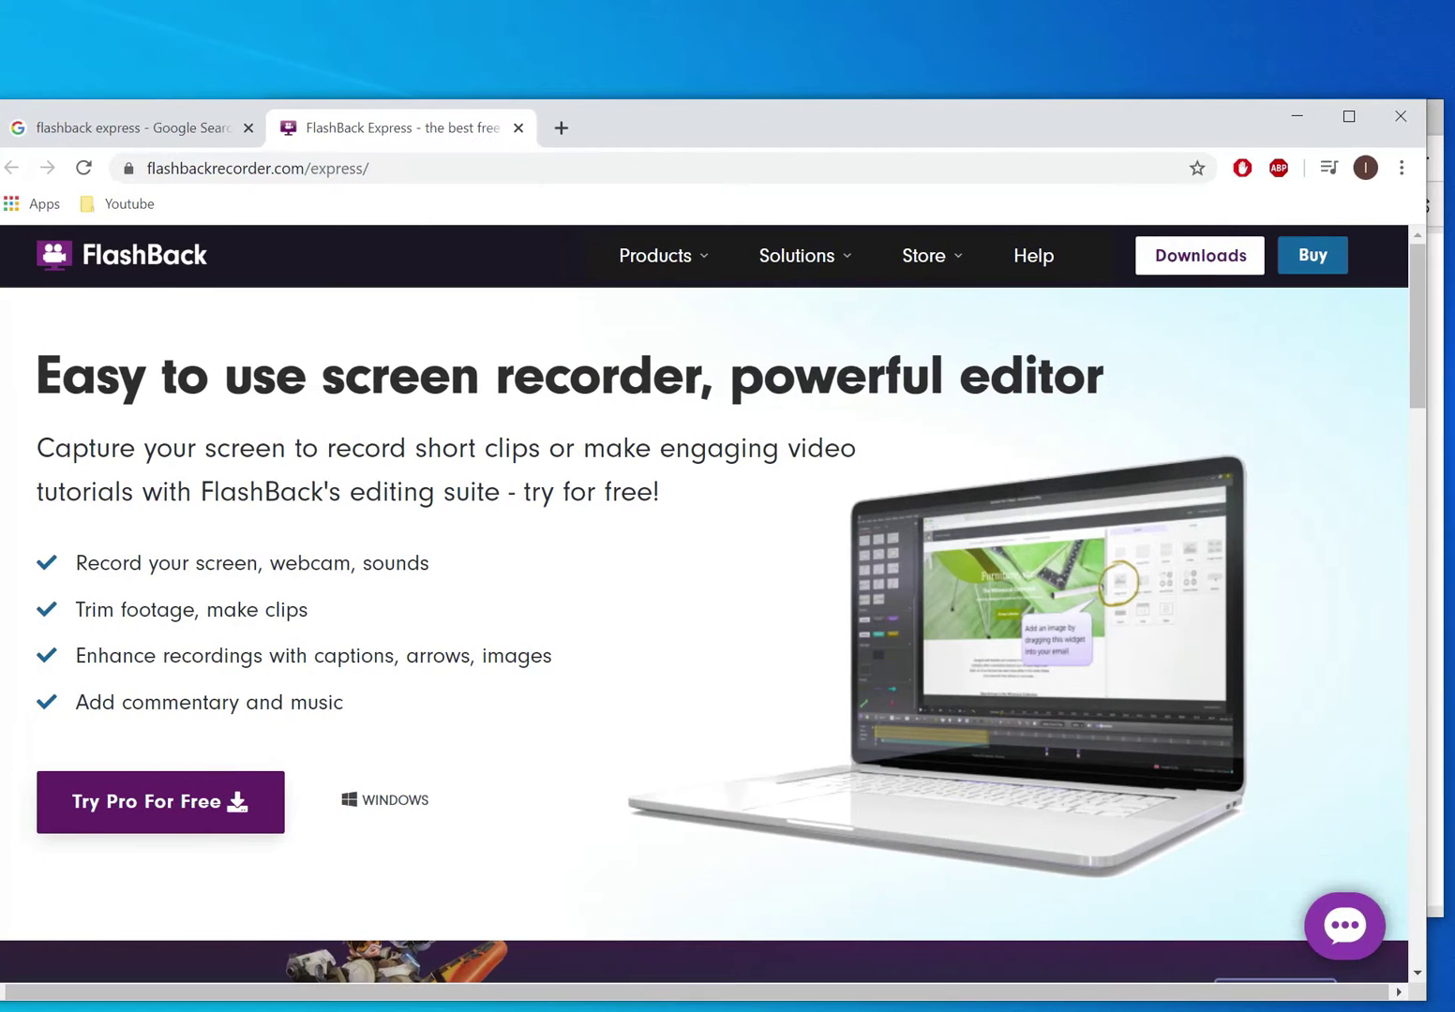
pyautogui.moveTo(705, 259)
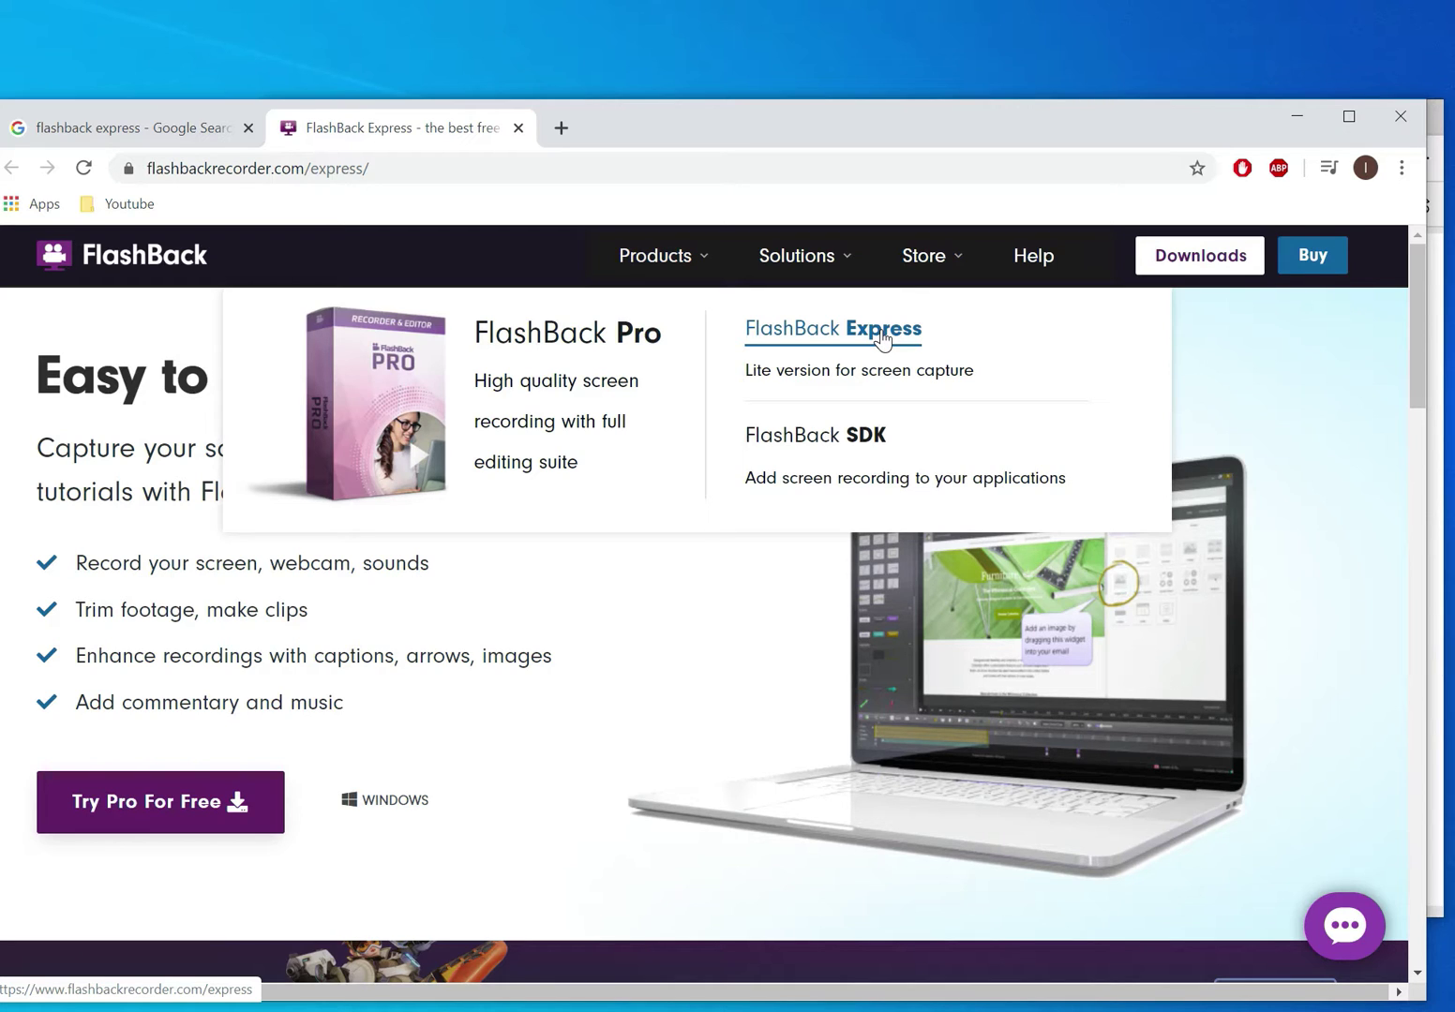
# Minimise Chrome to show the PDF slide and launch FlashBack Express Recorder from its desktop shortcut
pyautogui.click(1297, 117)
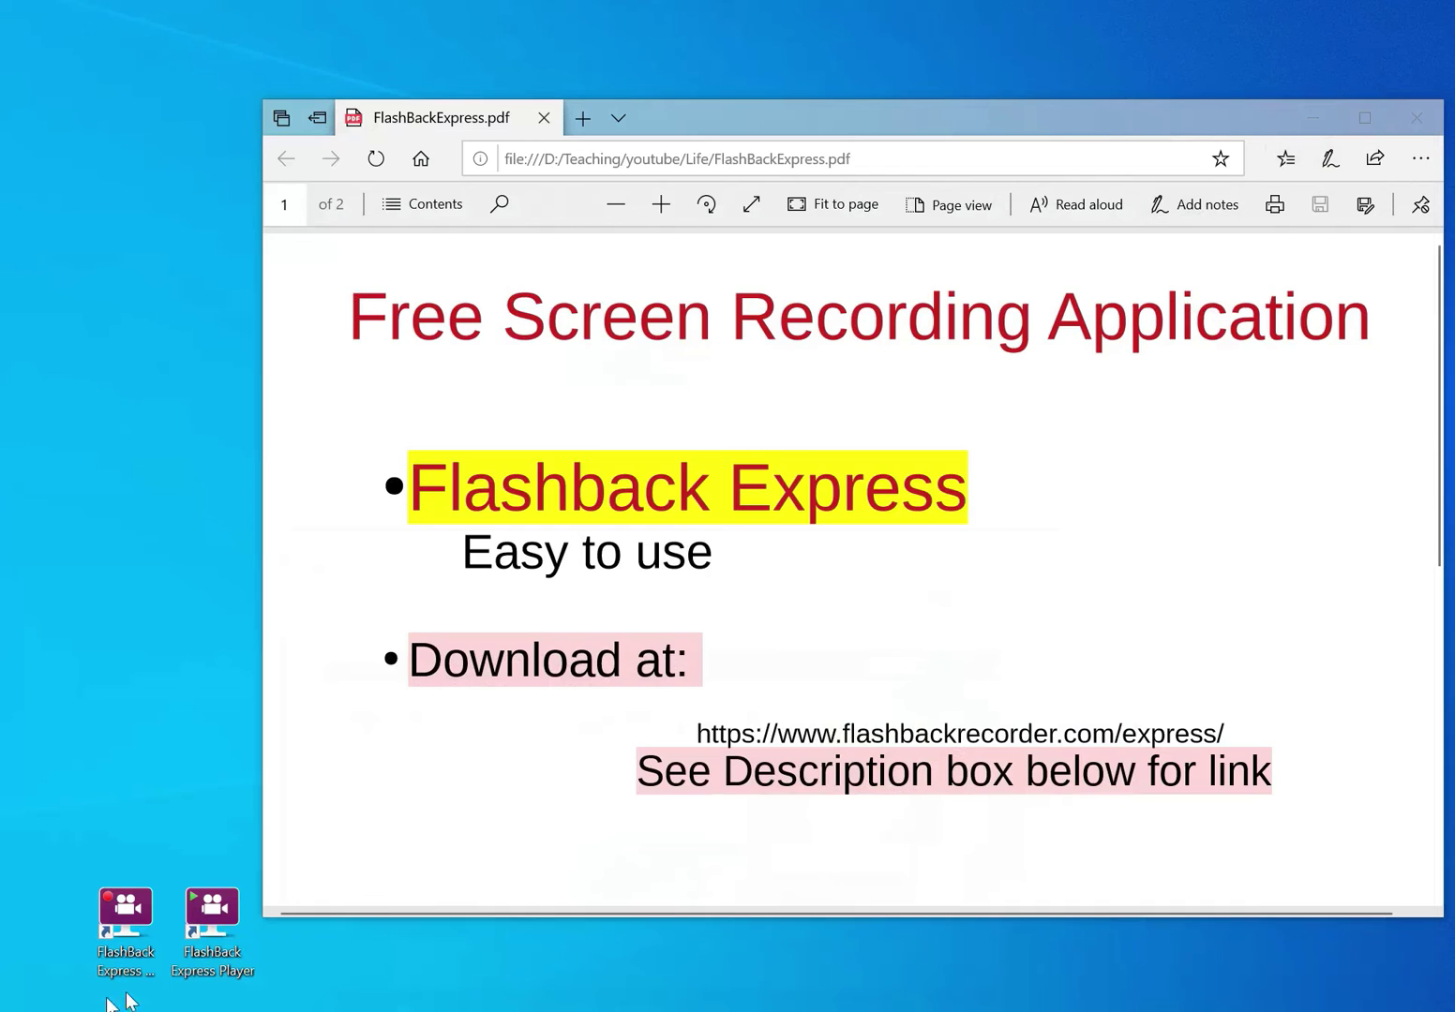
pyautogui.doubleClick(132, 928)
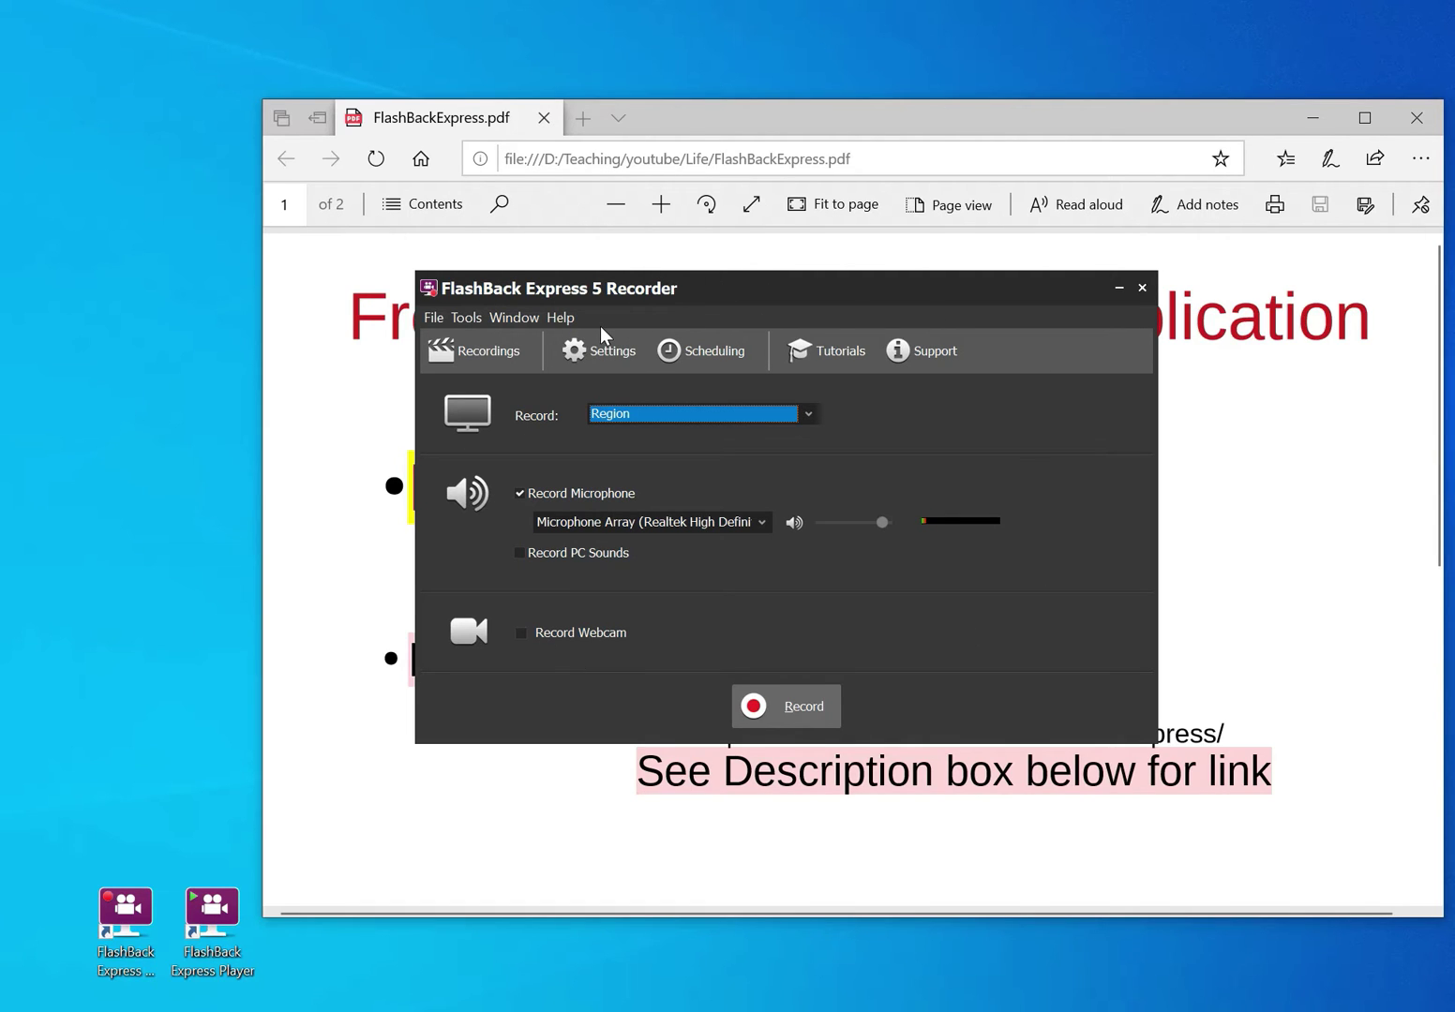
# Show the Full screen, Region and Window recording modes in FlashBack Express
pyautogui.click(811, 412)
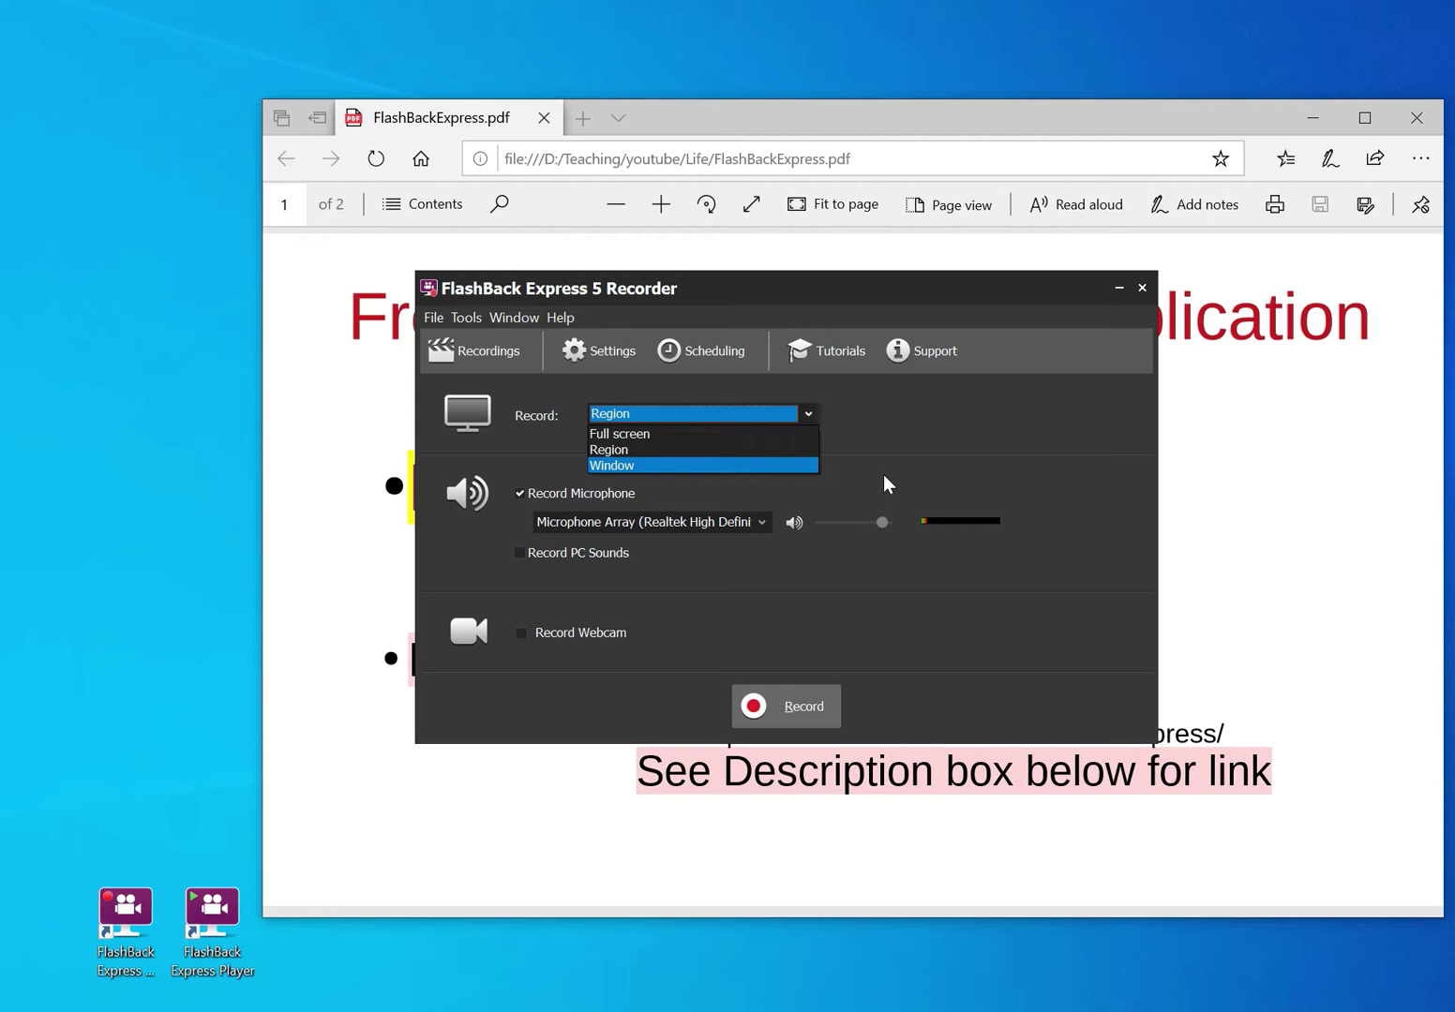
# Close the mode list with Region still selected and move the recorder window to the right
pyautogui.click(807, 413)
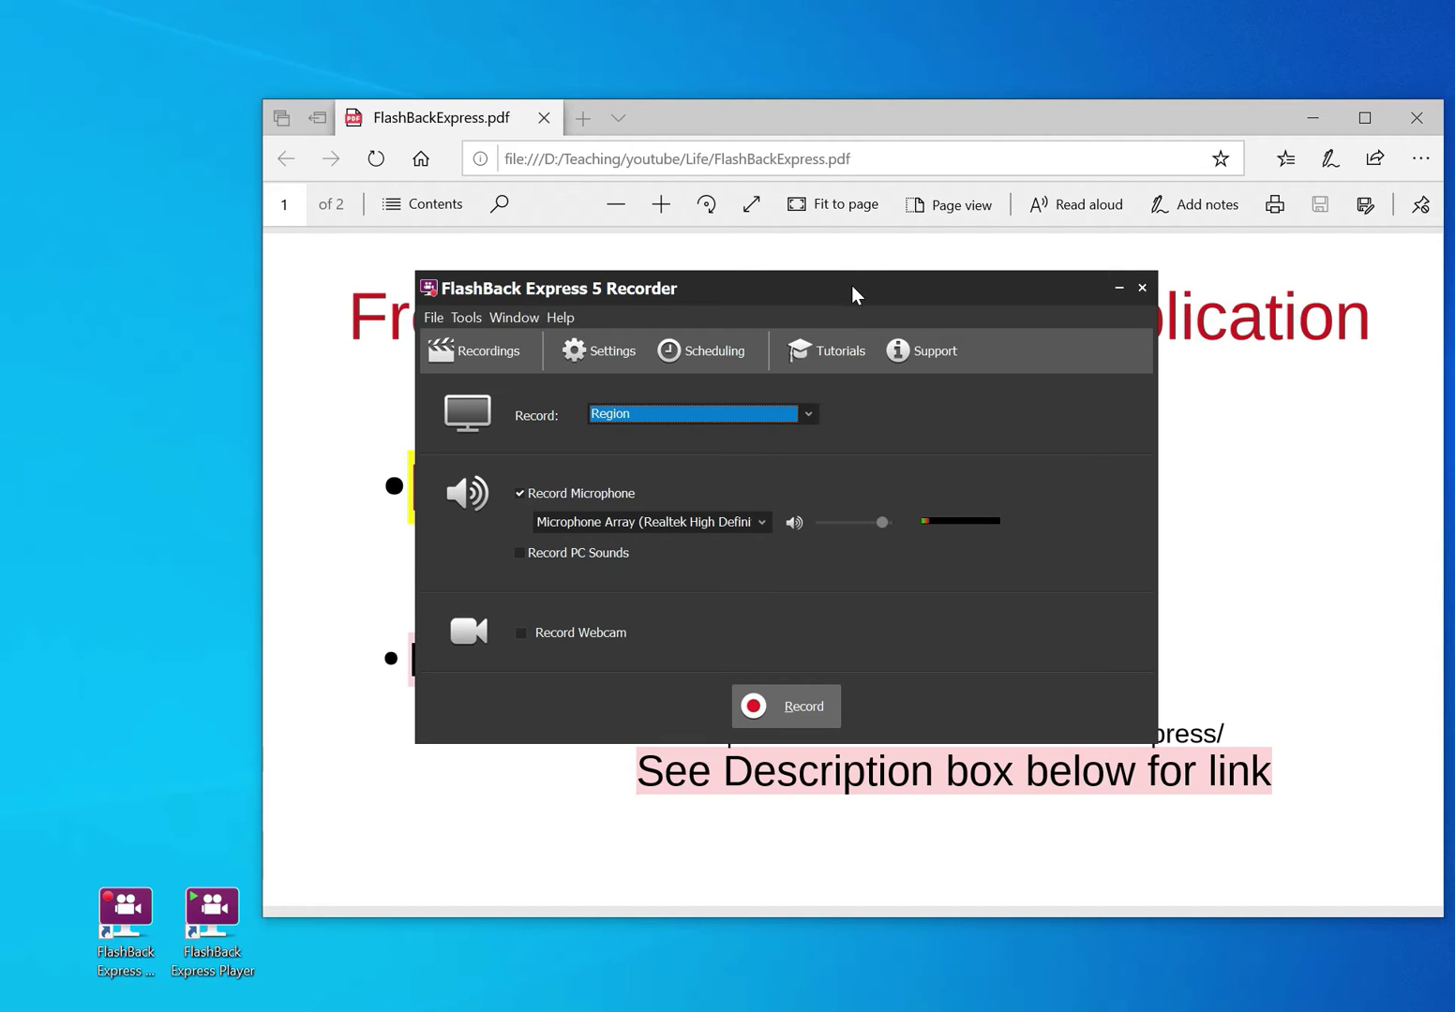
pyautogui.moveTo(853, 286); pyautogui.dragTo(1366, 275)
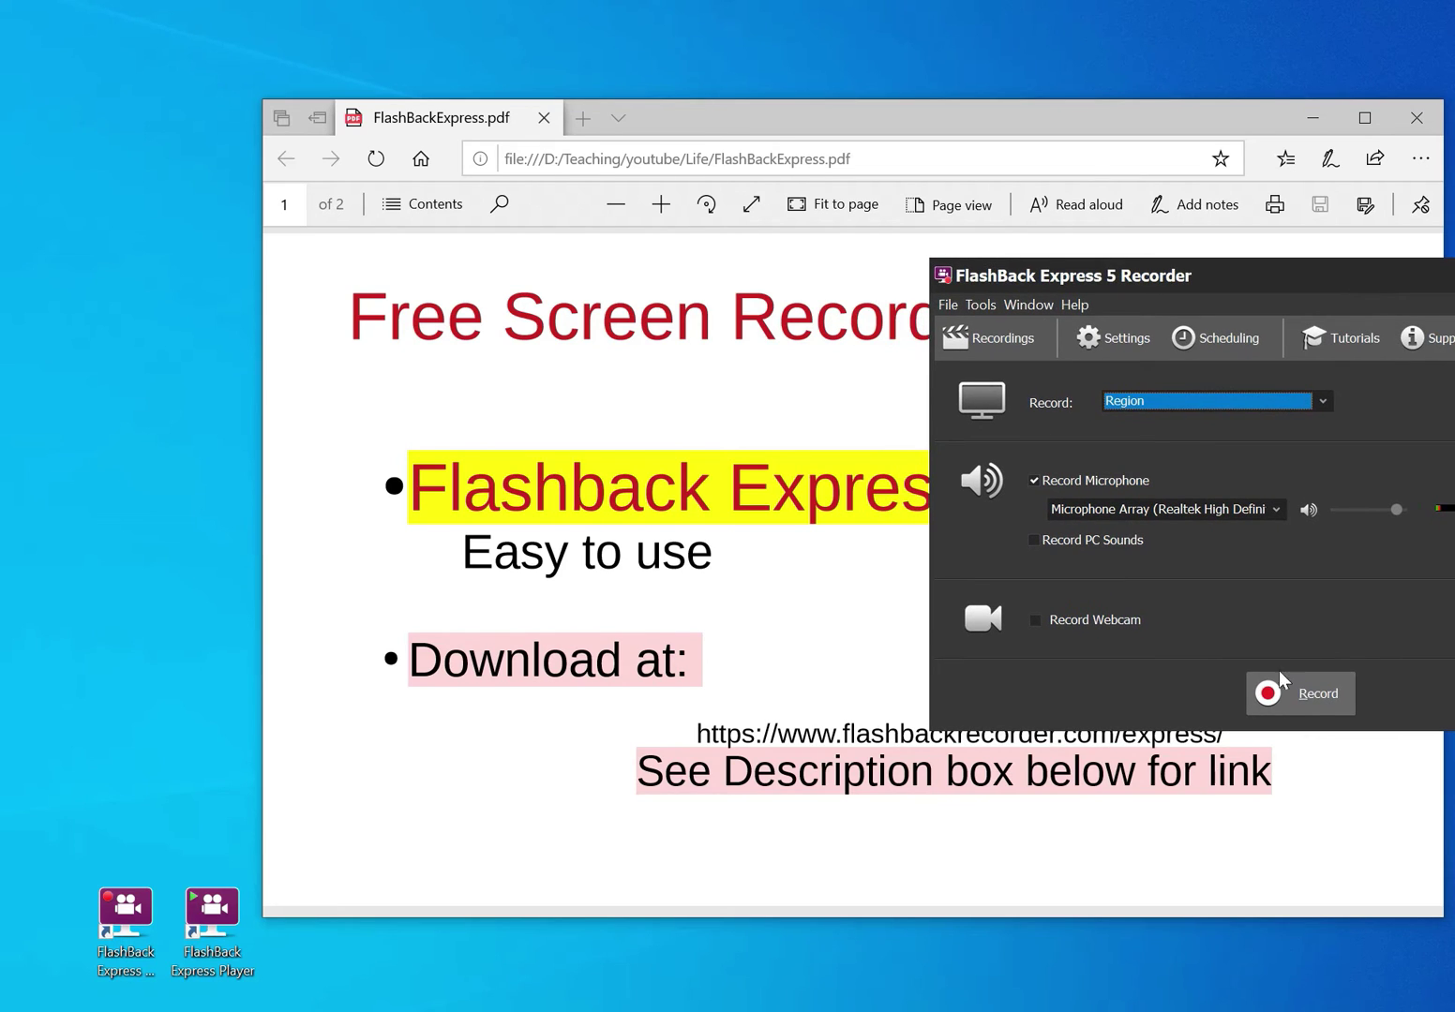
pyautogui.click(1323, 703)
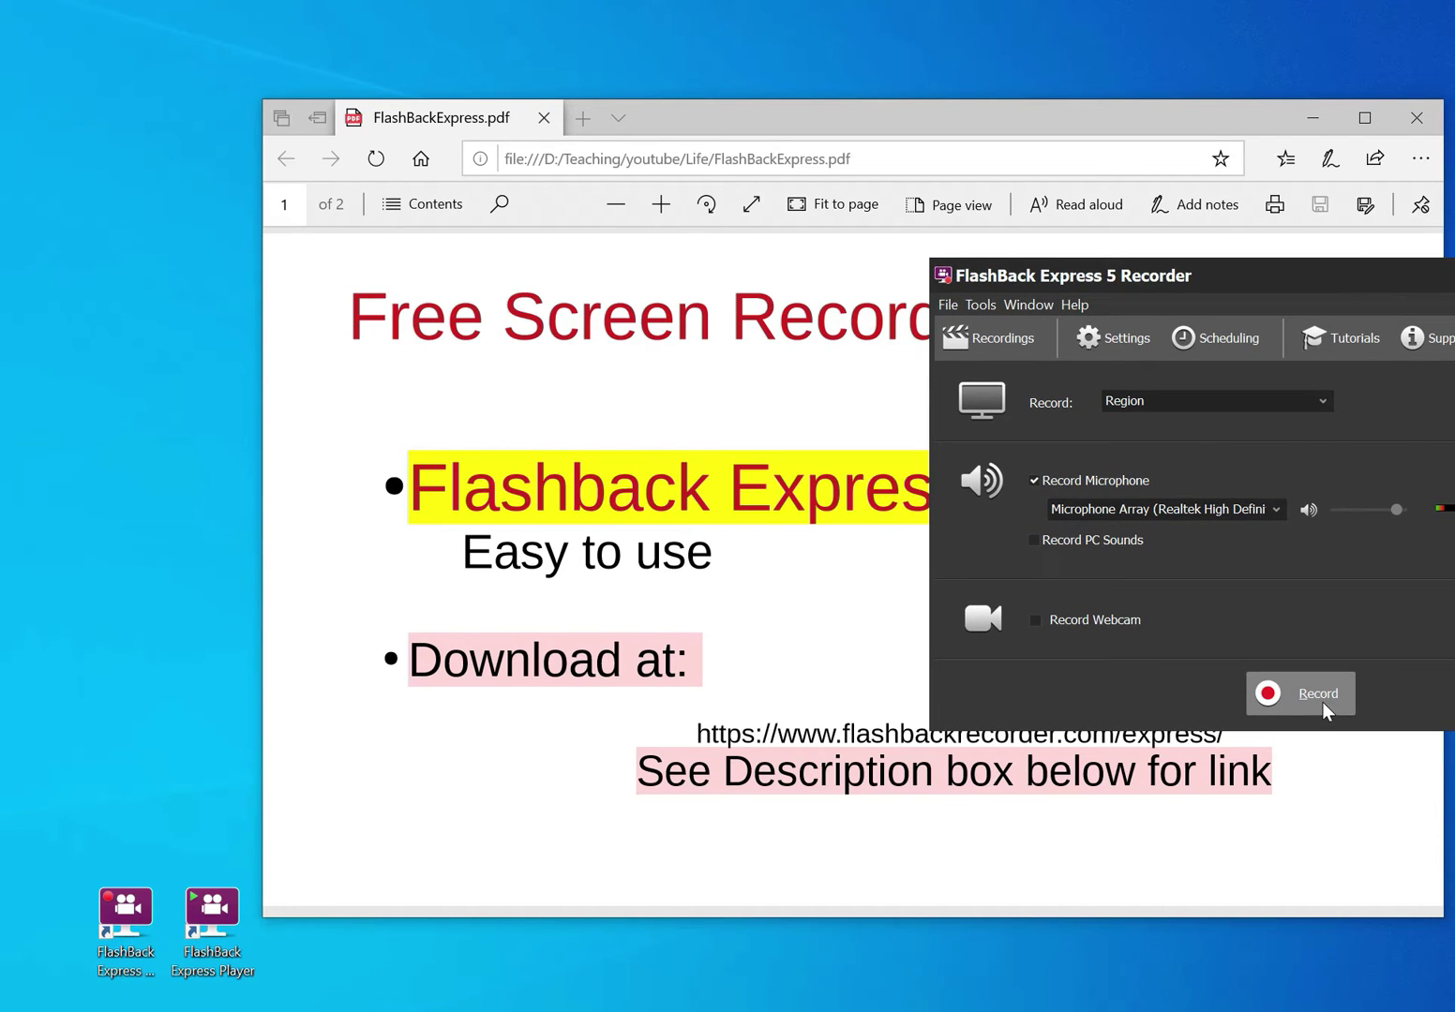
pyautogui.click(1320, 694)
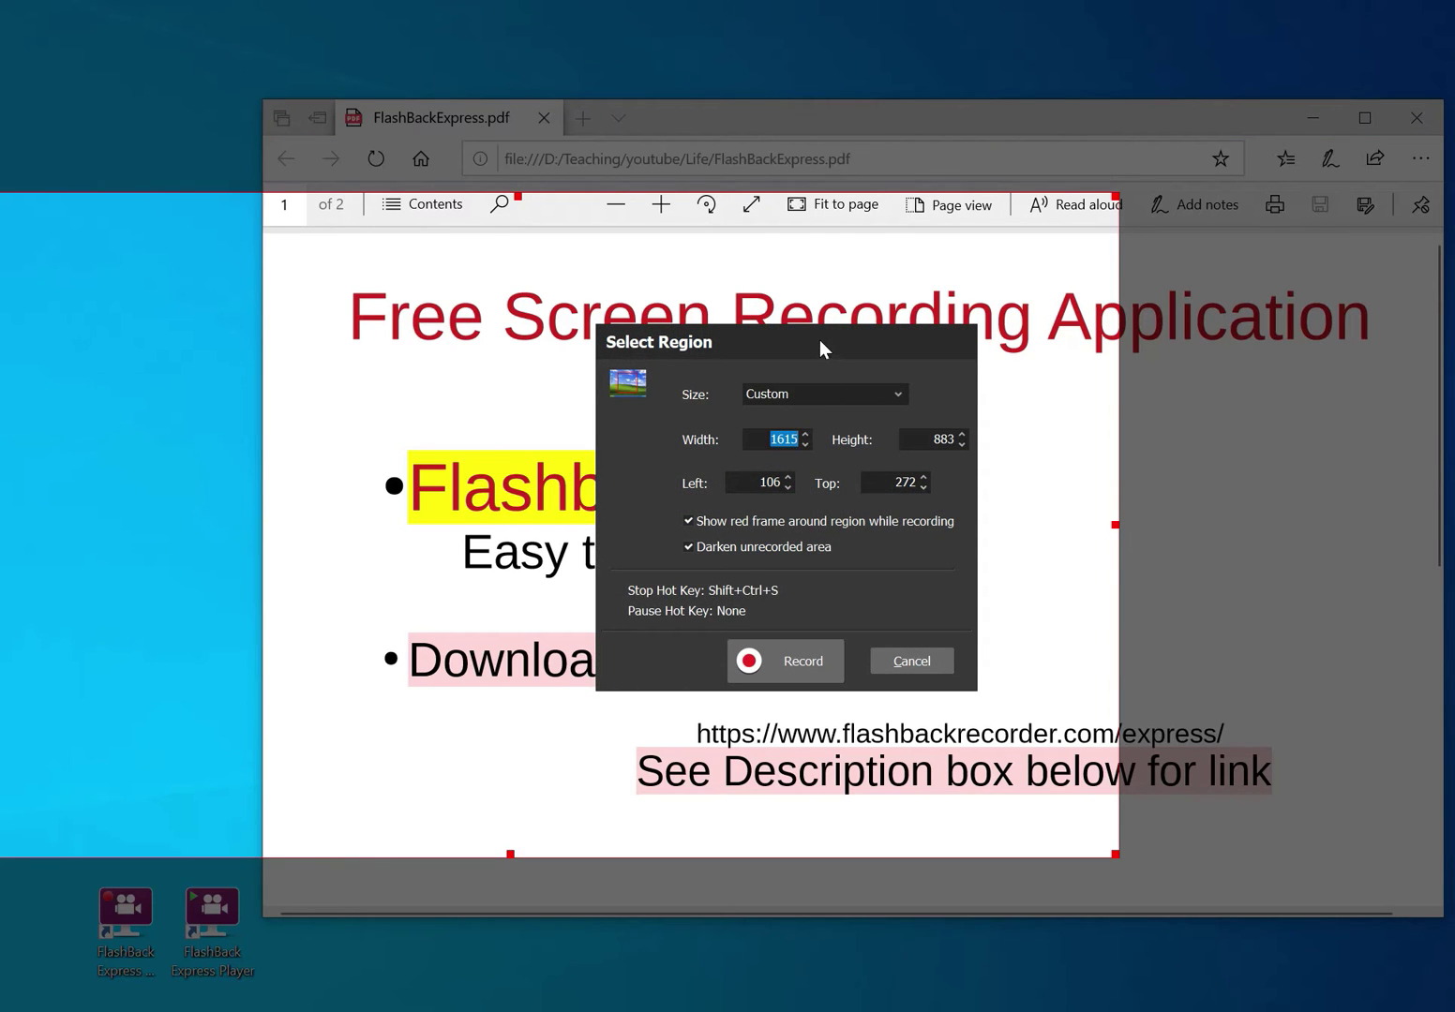
pyautogui.moveTo(821, 343); pyautogui.dragTo(1415, 390)
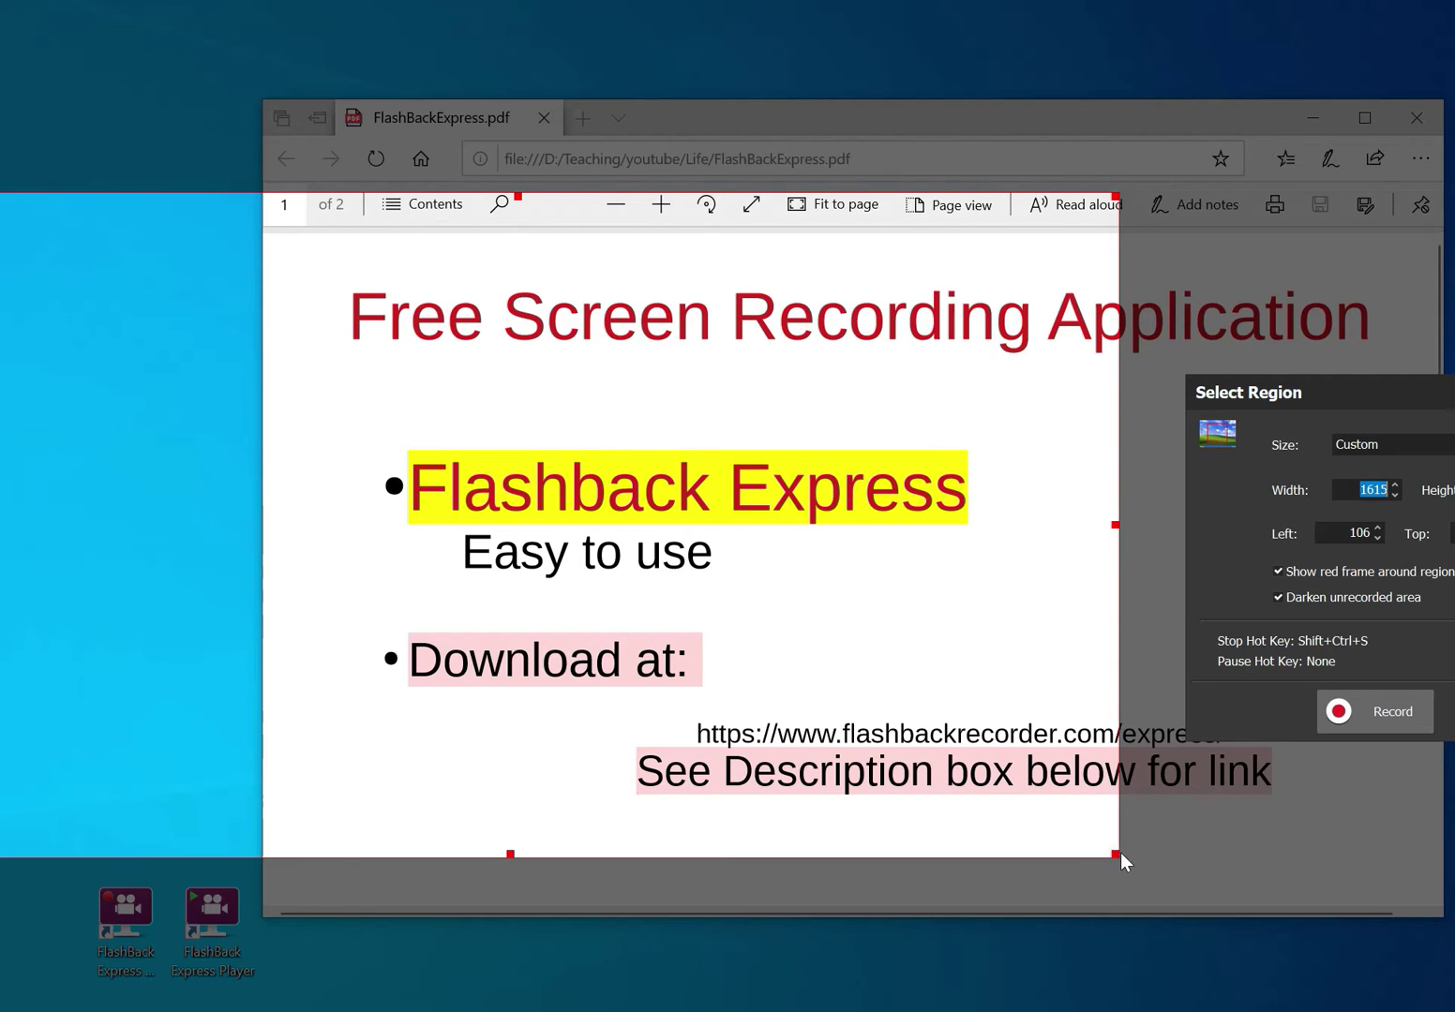
pyautogui.click(1093, 847)
pyautogui.moveTo(1093, 847); pyautogui.dragTo(905, 858)
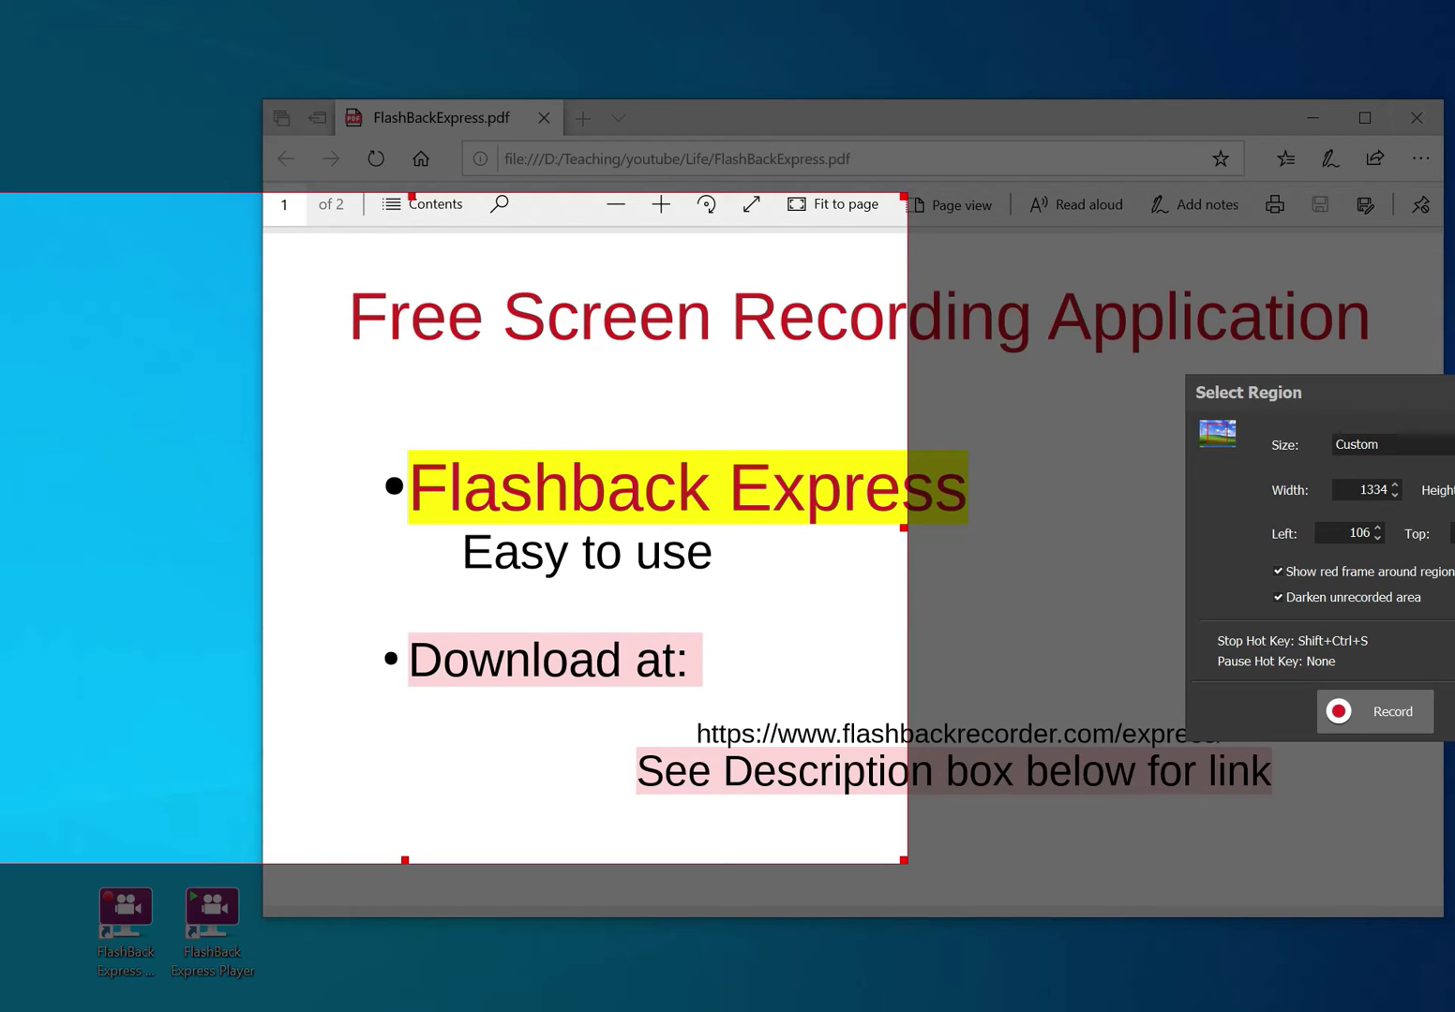
pyautogui.click(1392, 444)
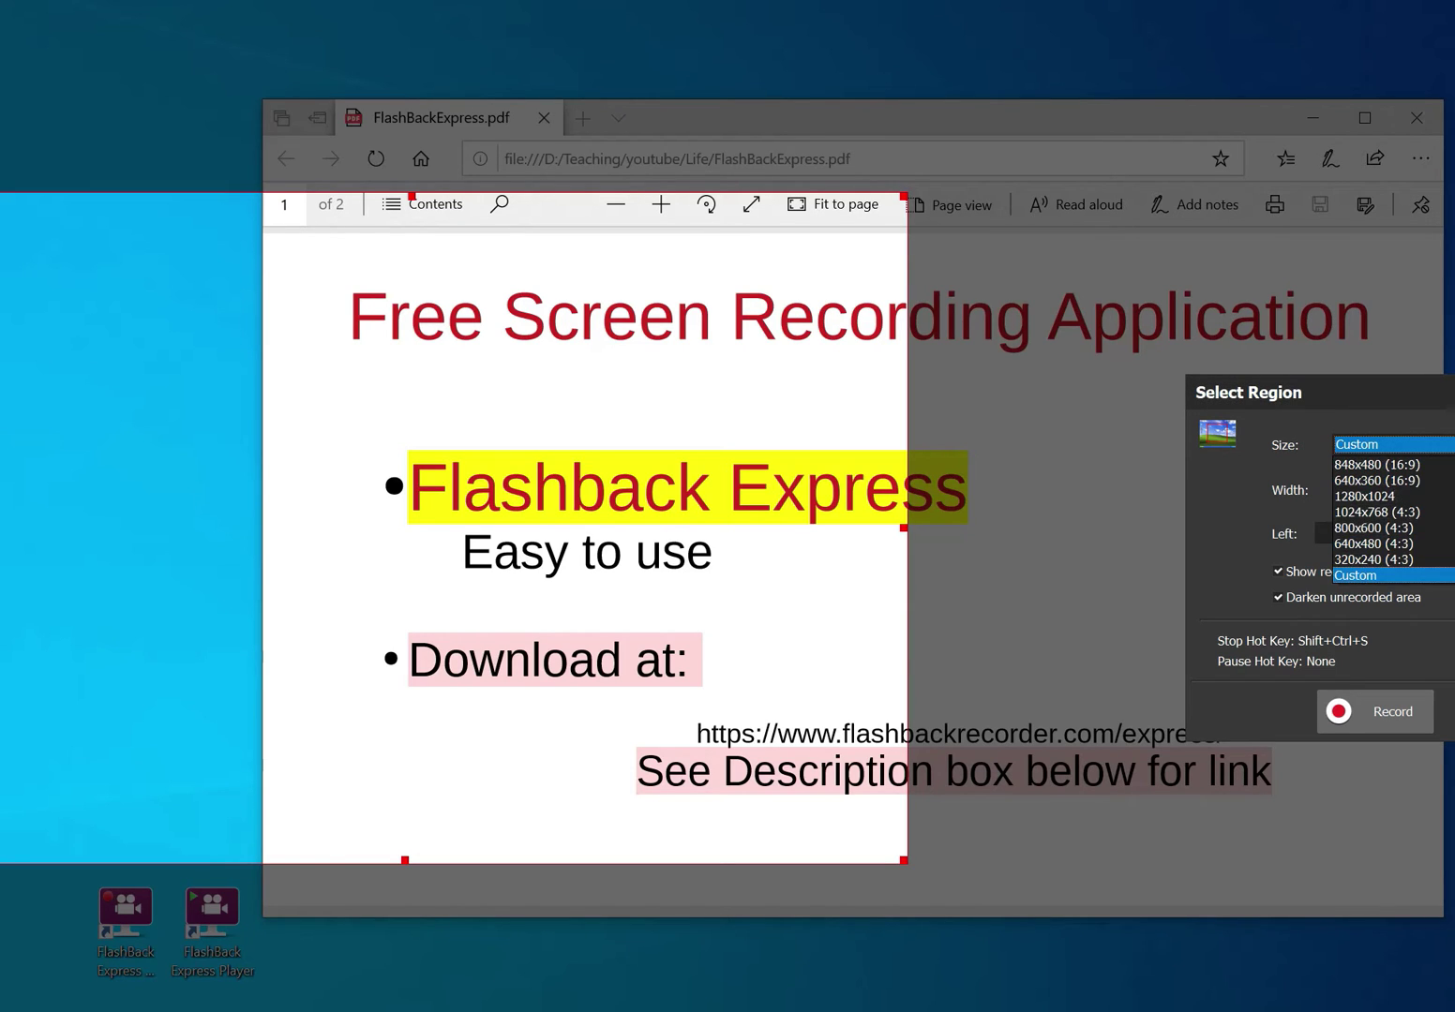
pyautogui.click(1429, 393)
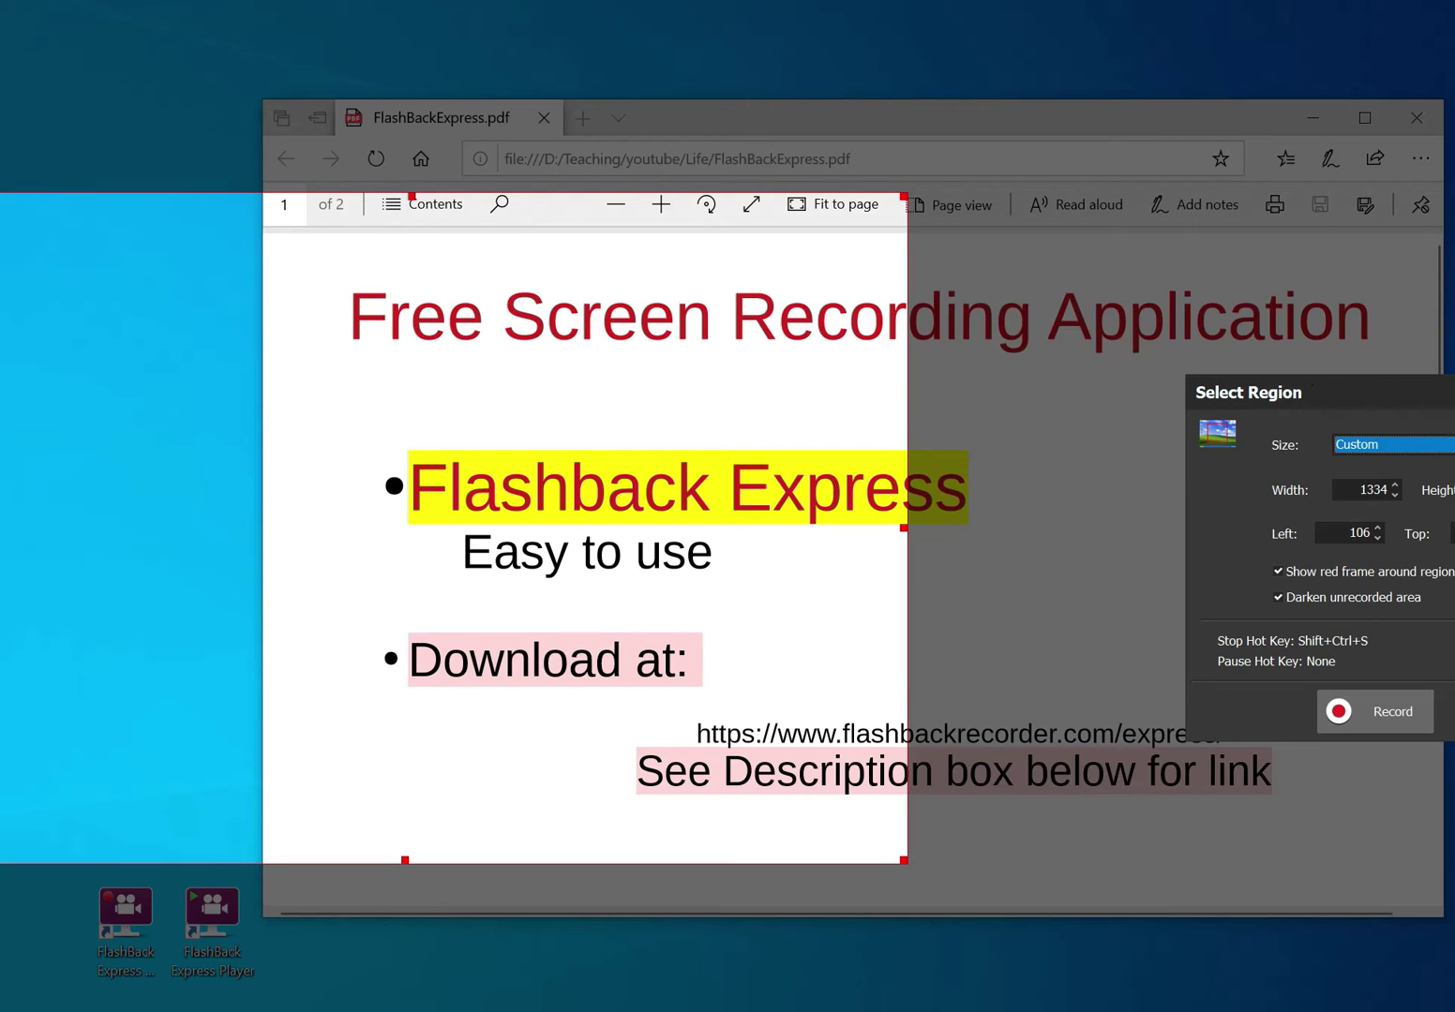
pyautogui.click(1392, 445)
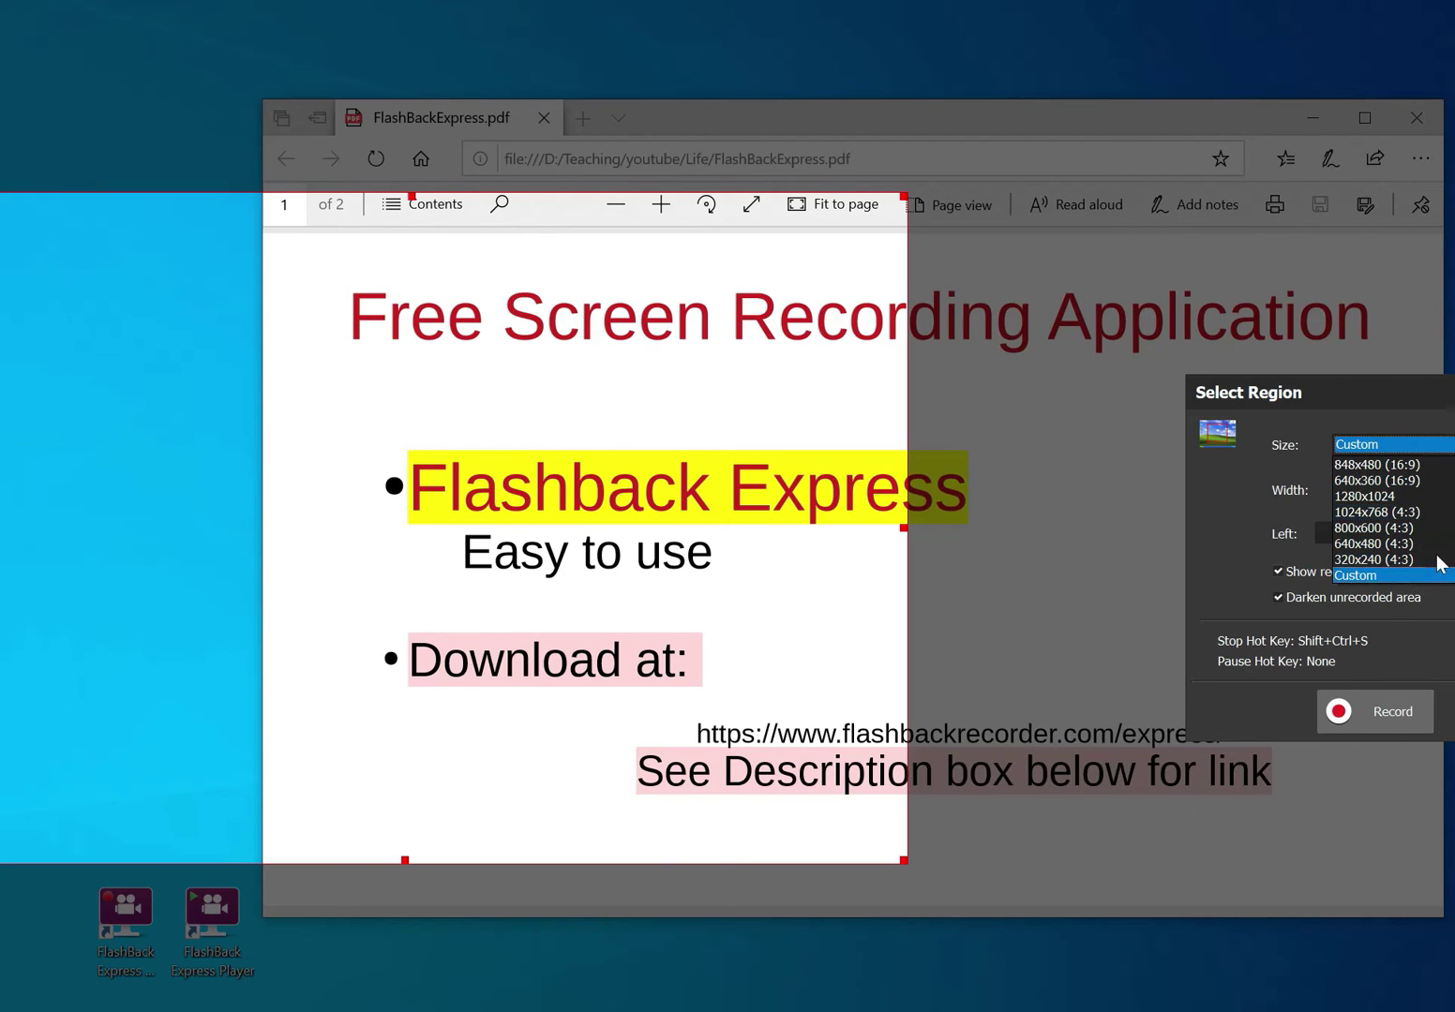
pyautogui.press('Escape')
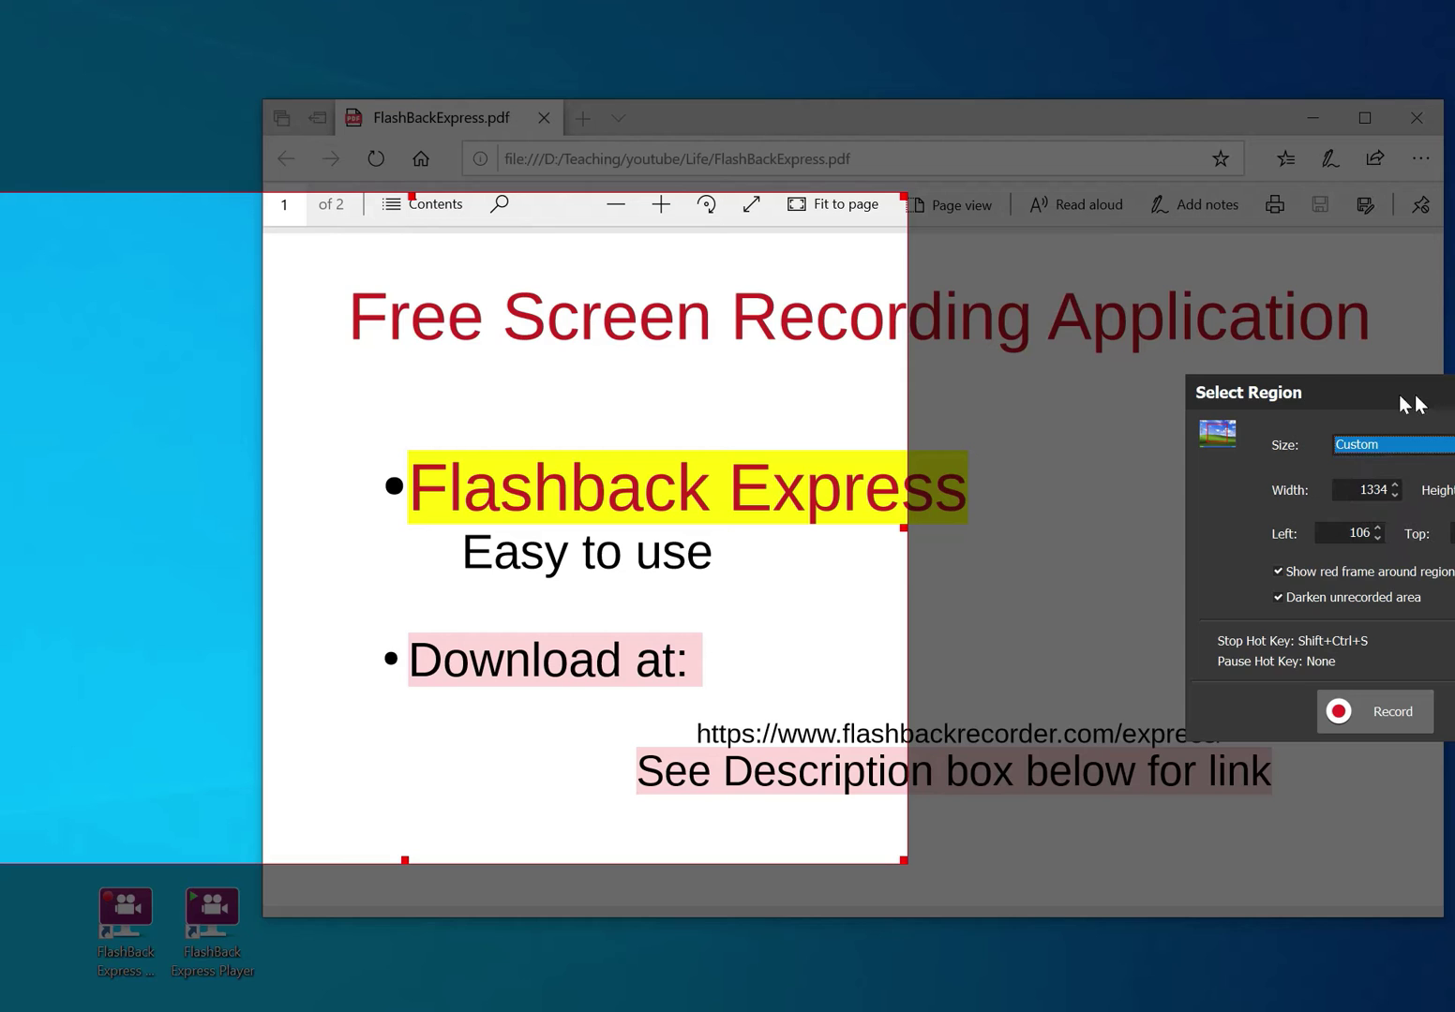
# Move the Select Region dialog beside the slide and resize the red capture frame to 1244 × 862
pyautogui.moveTo(1380, 394); pyautogui.dragTo(1122, 384)
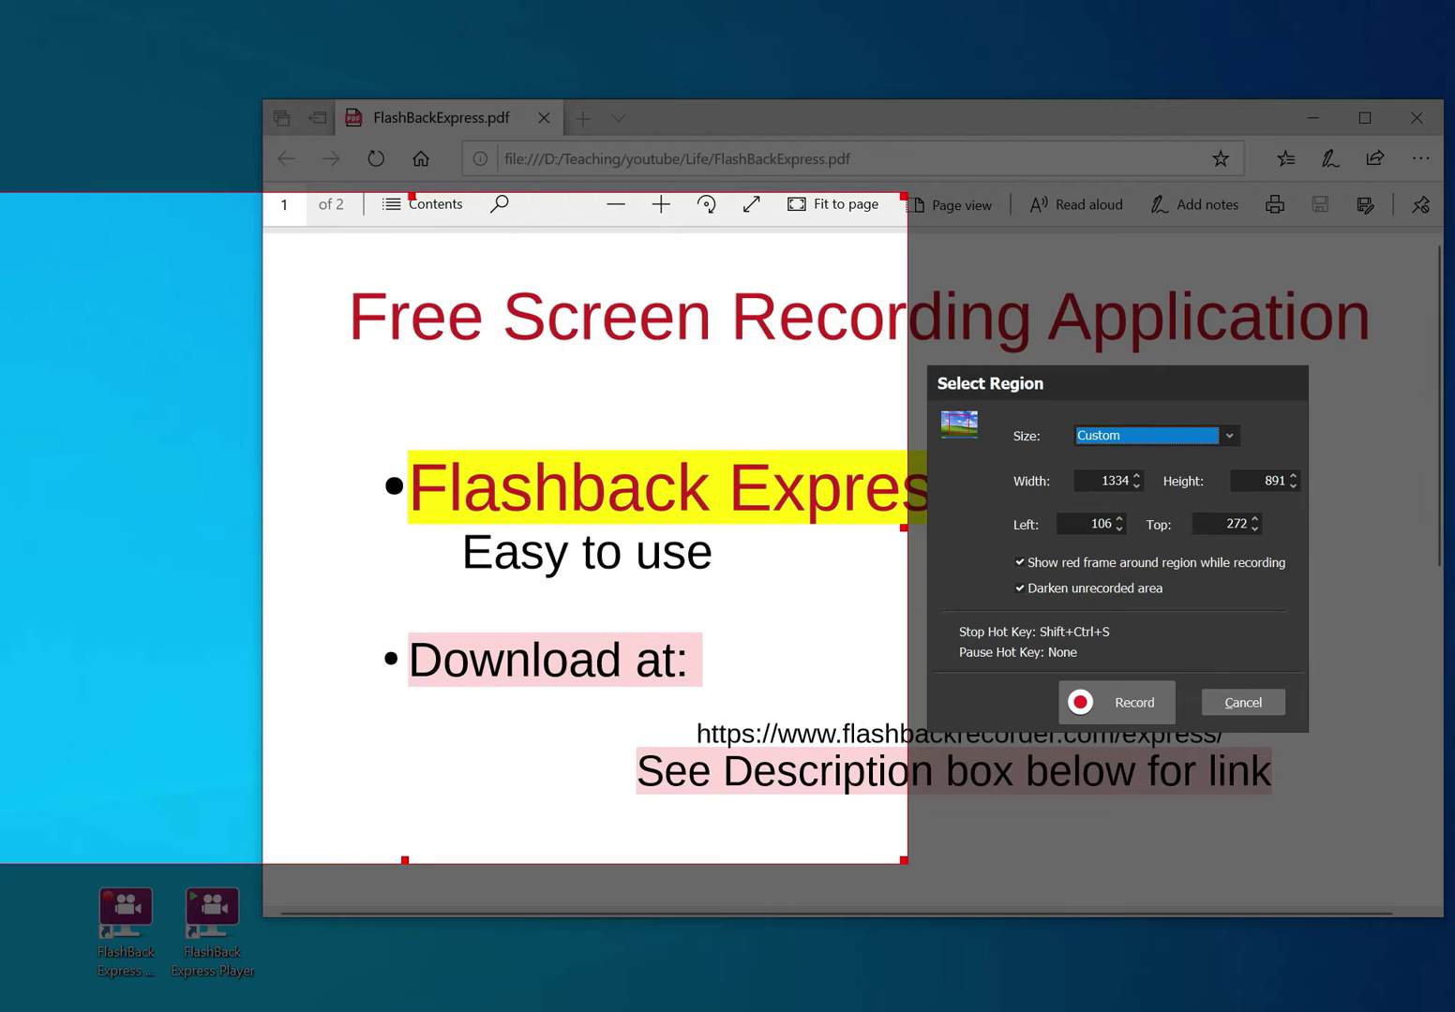
pyautogui.moveTo(904, 855); pyautogui.dragTo(838, 840)
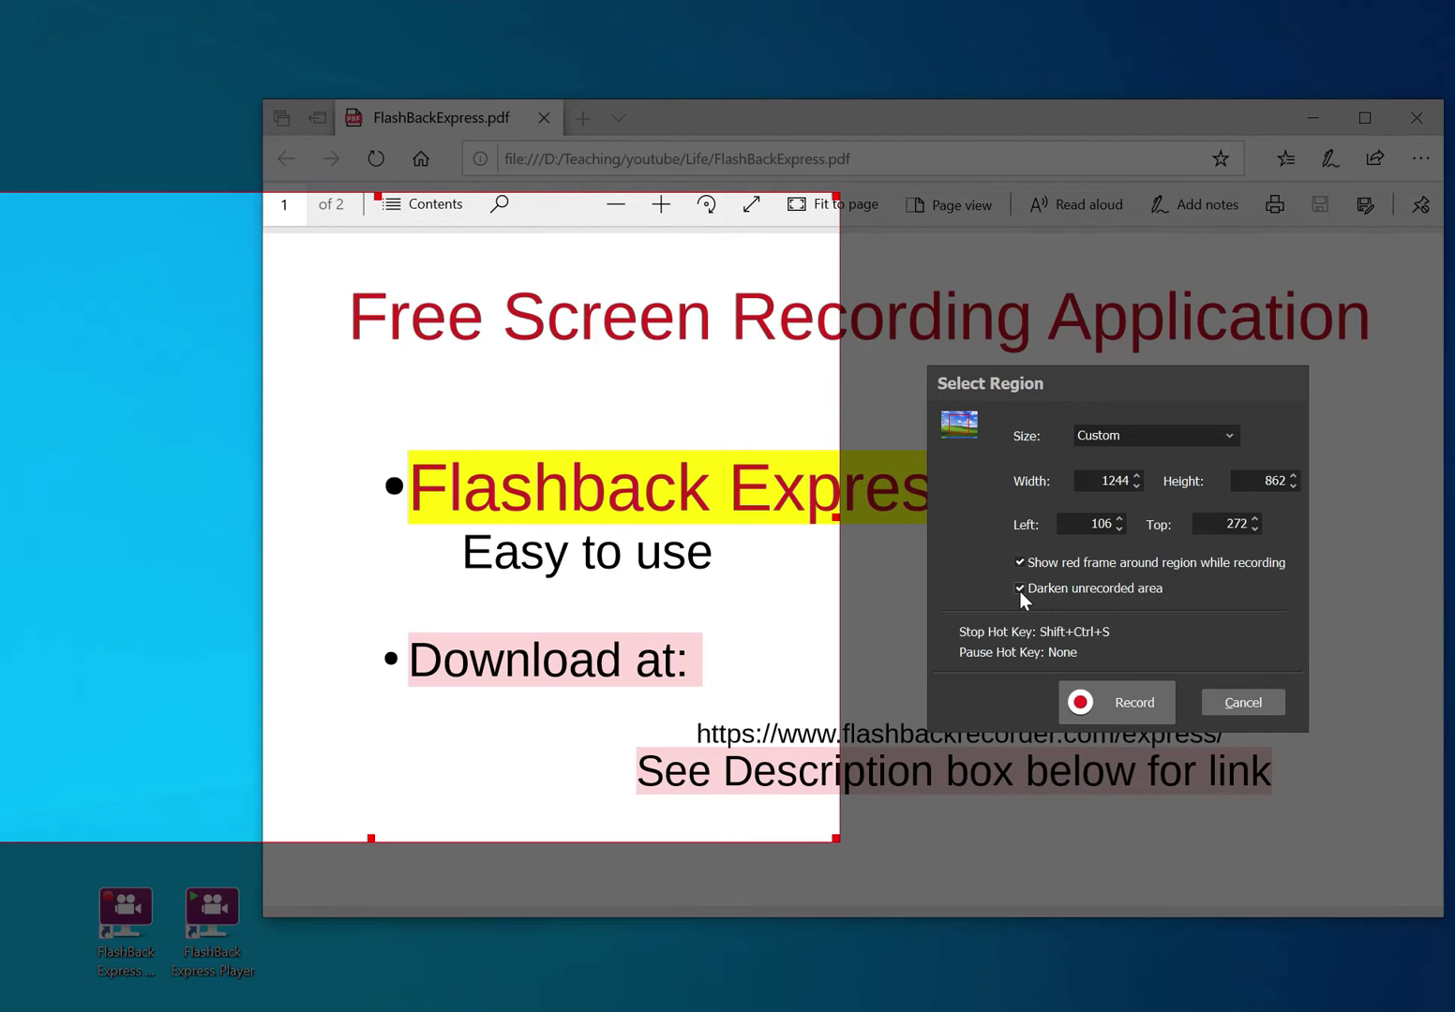
# Start recording the selected region over the PDF slide and let it run to about 0:00:29
pyautogui.click(1134, 704)
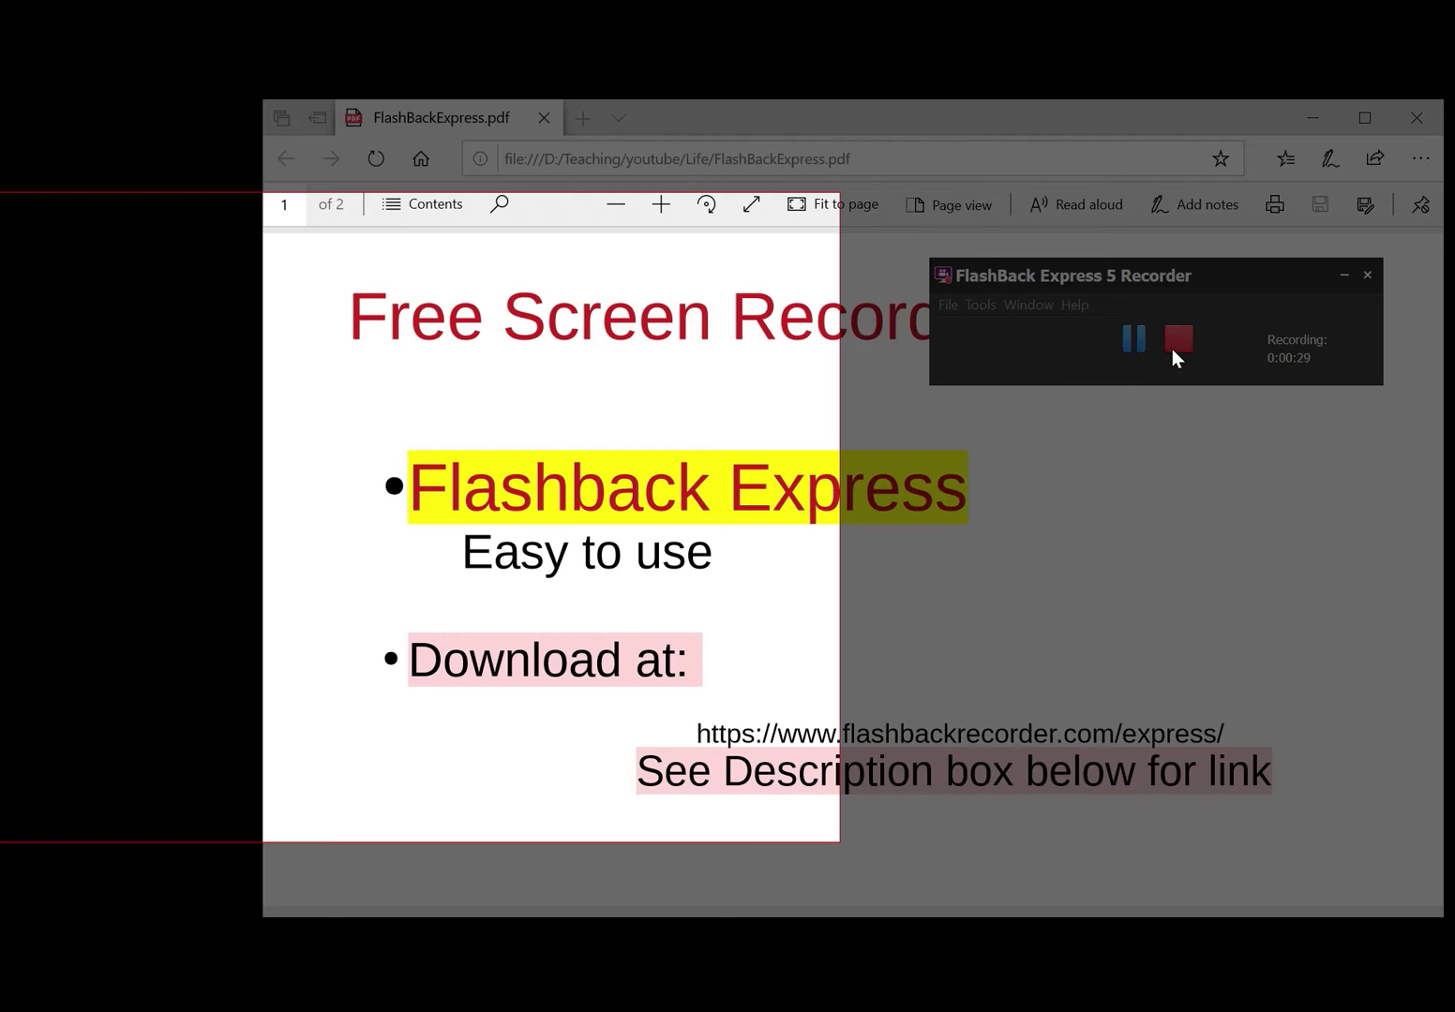
# Stop the FlashBack Express recording at 0:00:30
pyautogui.click(1177, 348)
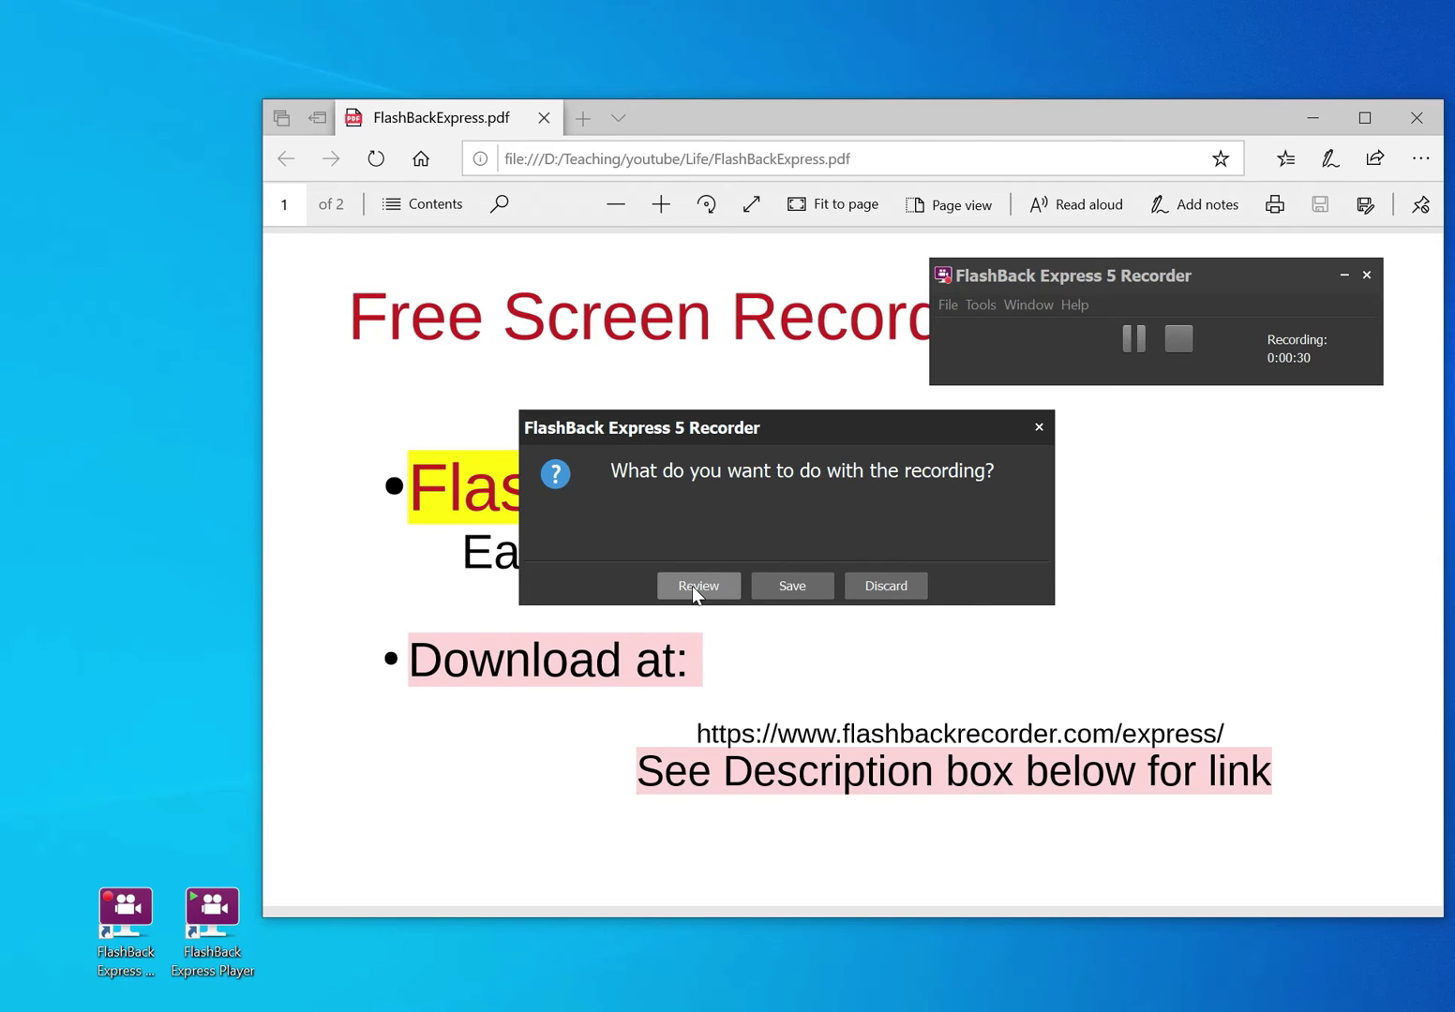
# Save the 30-second clip as 'try' in D:\Teaching\Captures\Project
pyautogui.click(791, 587)
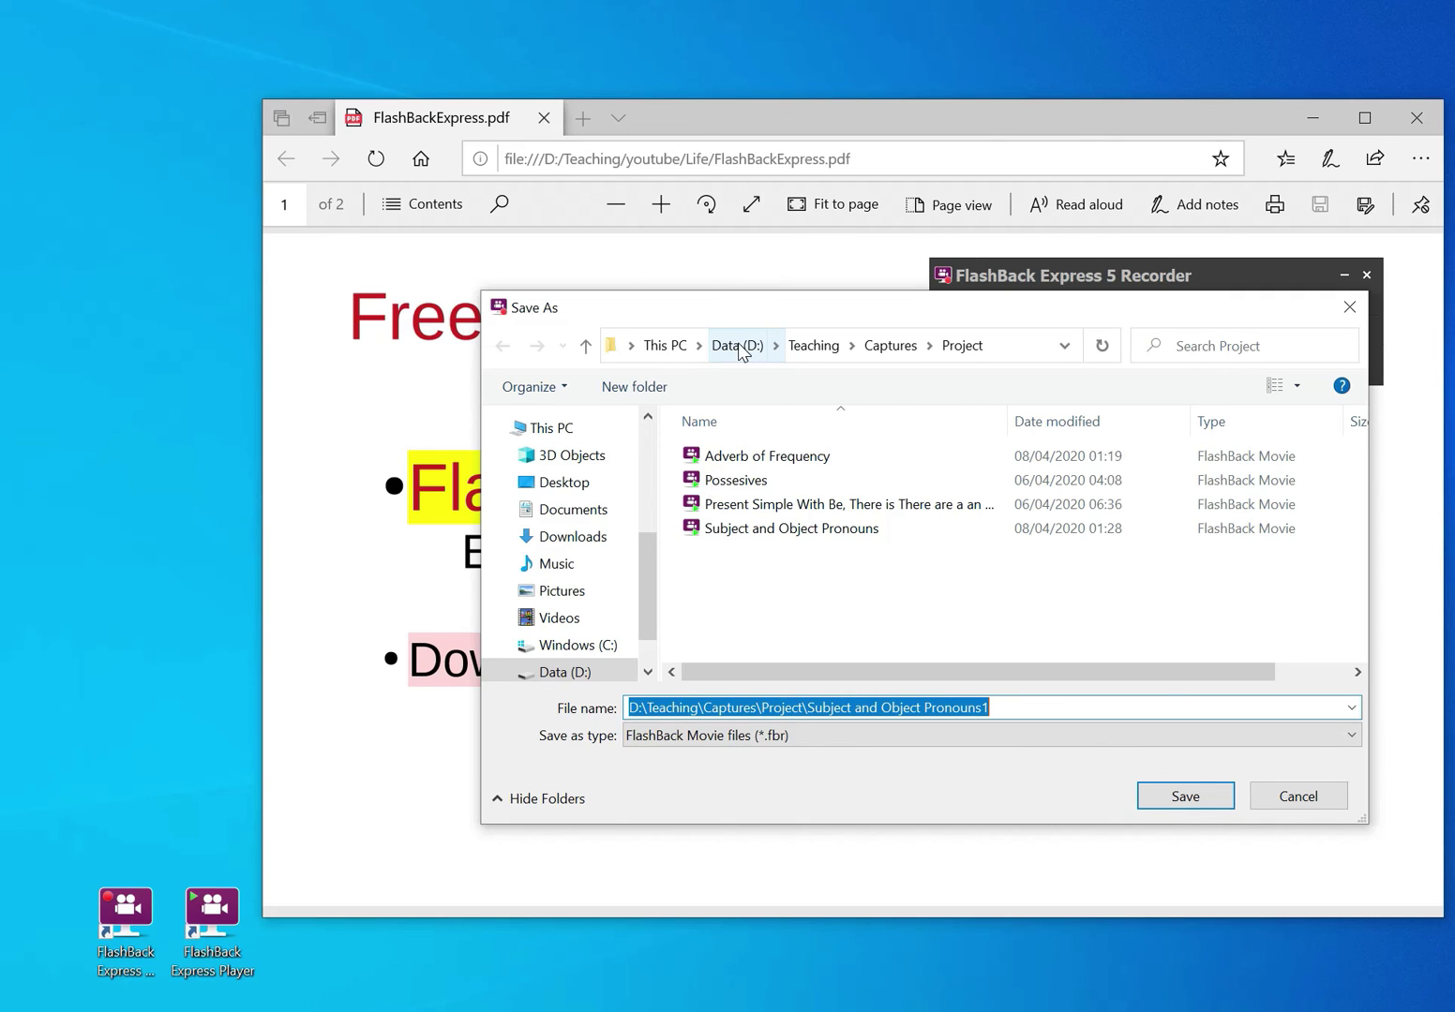
pyautogui.click(1183, 795)
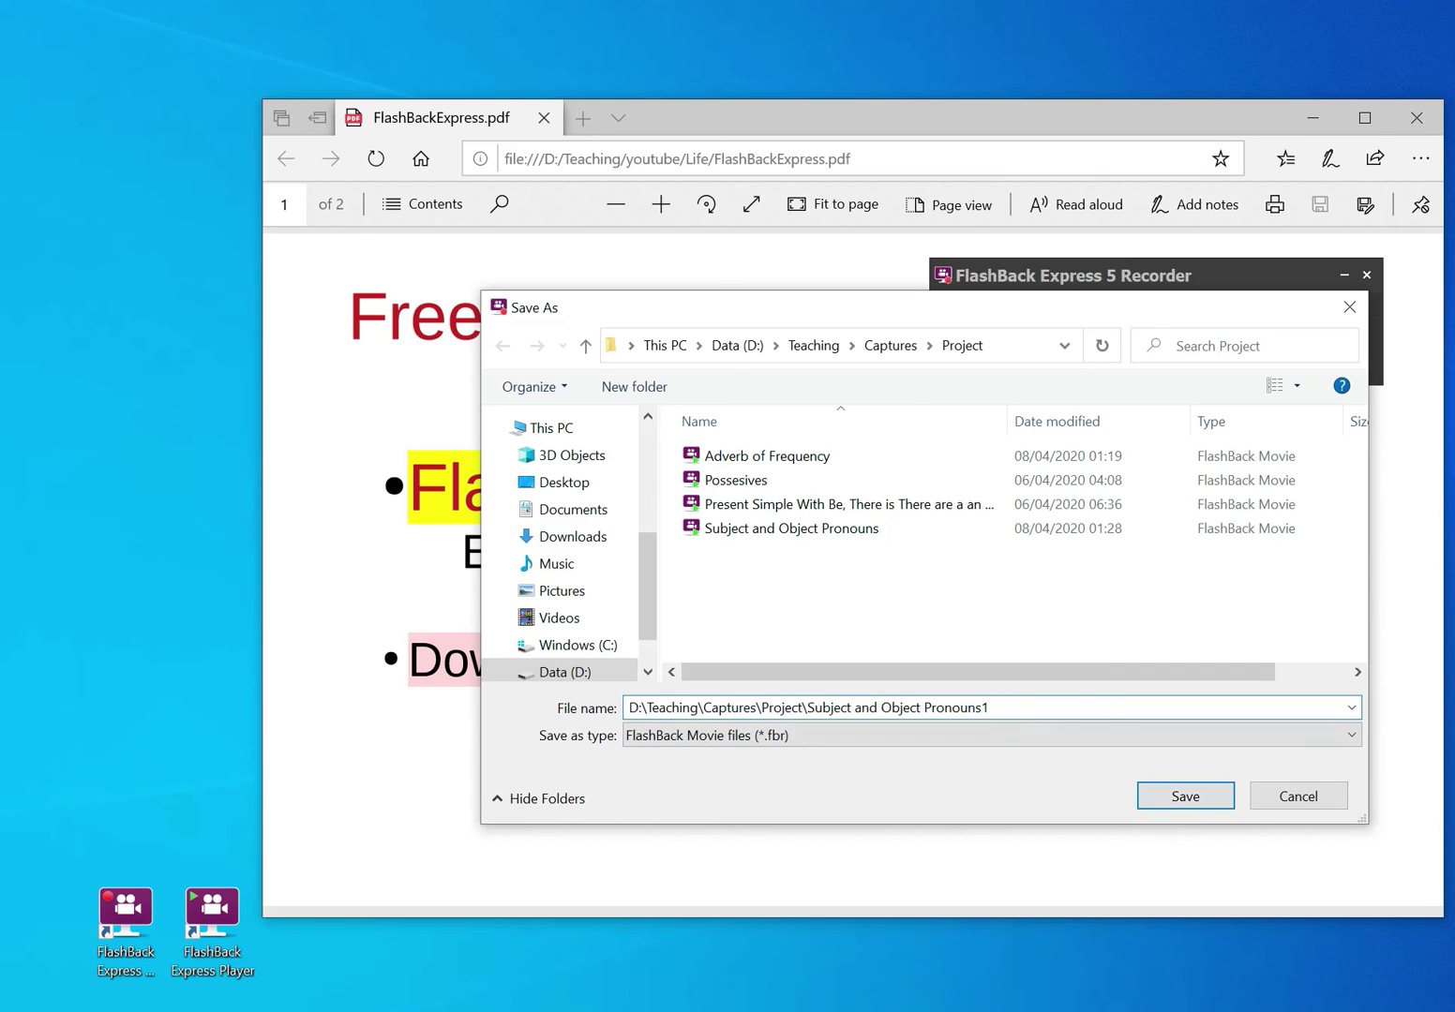
pyautogui.press('BackSpace')
pyautogui.press('BackSpace')
pyautogui.press('BackSpace')
pyautogui.press('BackSpace')
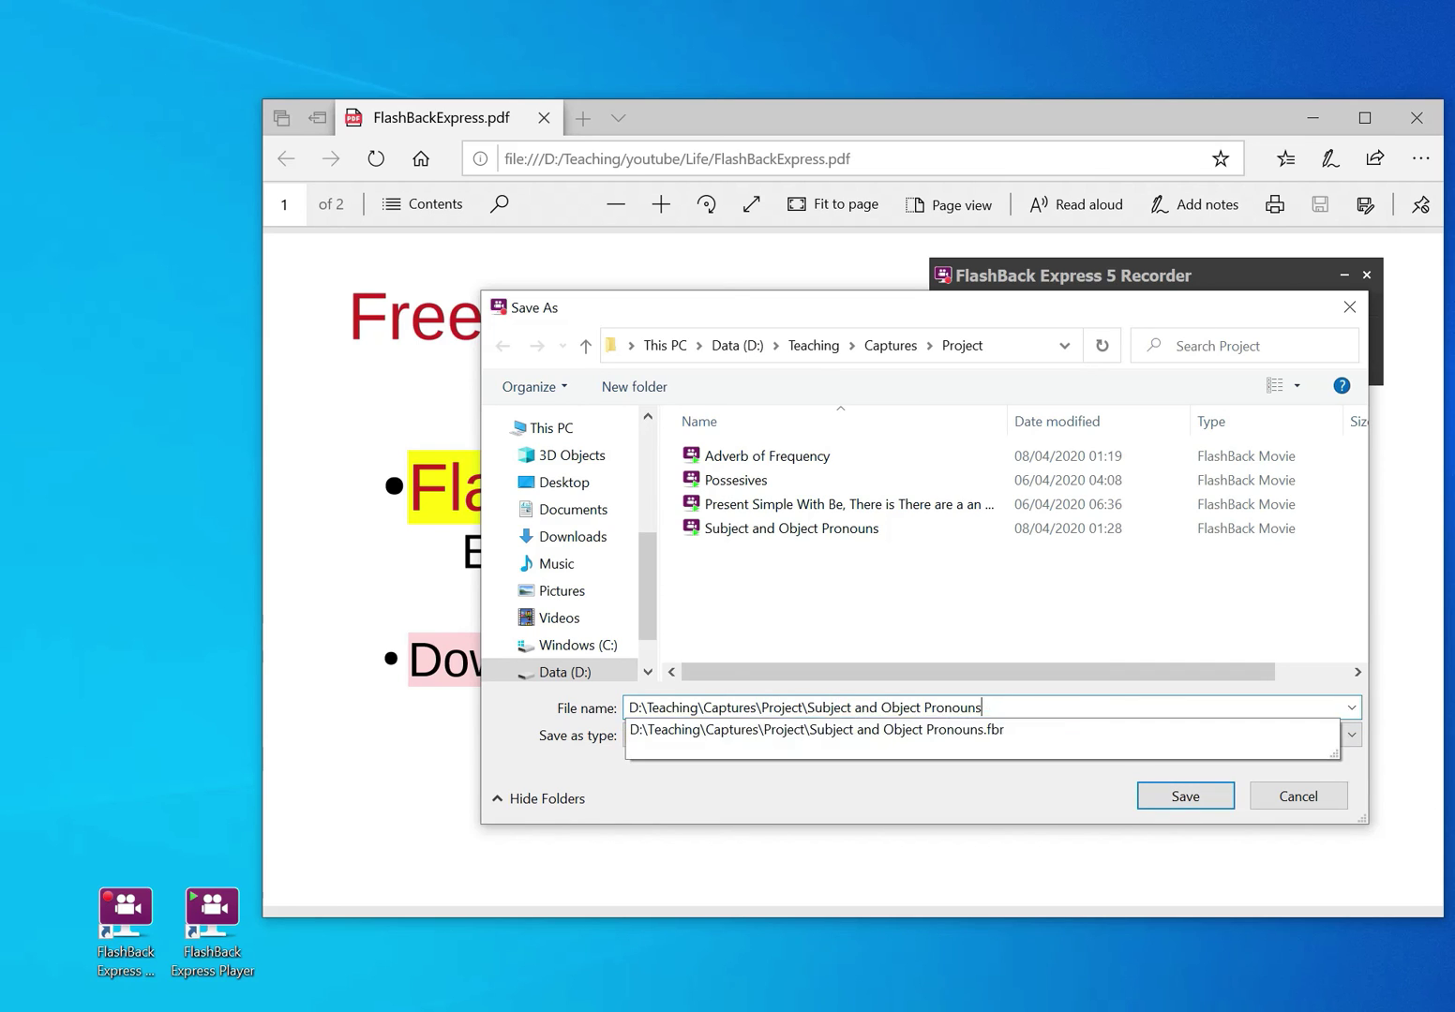
pyautogui.press('BackSpace')
pyautogui.press('BackSpace')
pyautogui.press('BackSpace')
pyautogui.press('BackSpace')
pyautogui.press('BackSpace')
pyautogui.press('BackSpace')
pyautogui.press('BackSpace')
pyautogui.press('BackSpace')
pyautogui.press('BackSpace')
pyautogui.press('BackSpace')
pyautogui.press('BackSpace')
pyautogui.press('BackSpace')
pyautogui.press('BackSpace')
pyautogui.press('BackSpace')
pyautogui.press('BackSpace')
pyautogui.press('BackSpace')
pyautogui.press('BackSpace')
pyautogui.press('BackSpace')
pyautogui.press('BackSpace')
pyautogui.press('BackSpace')
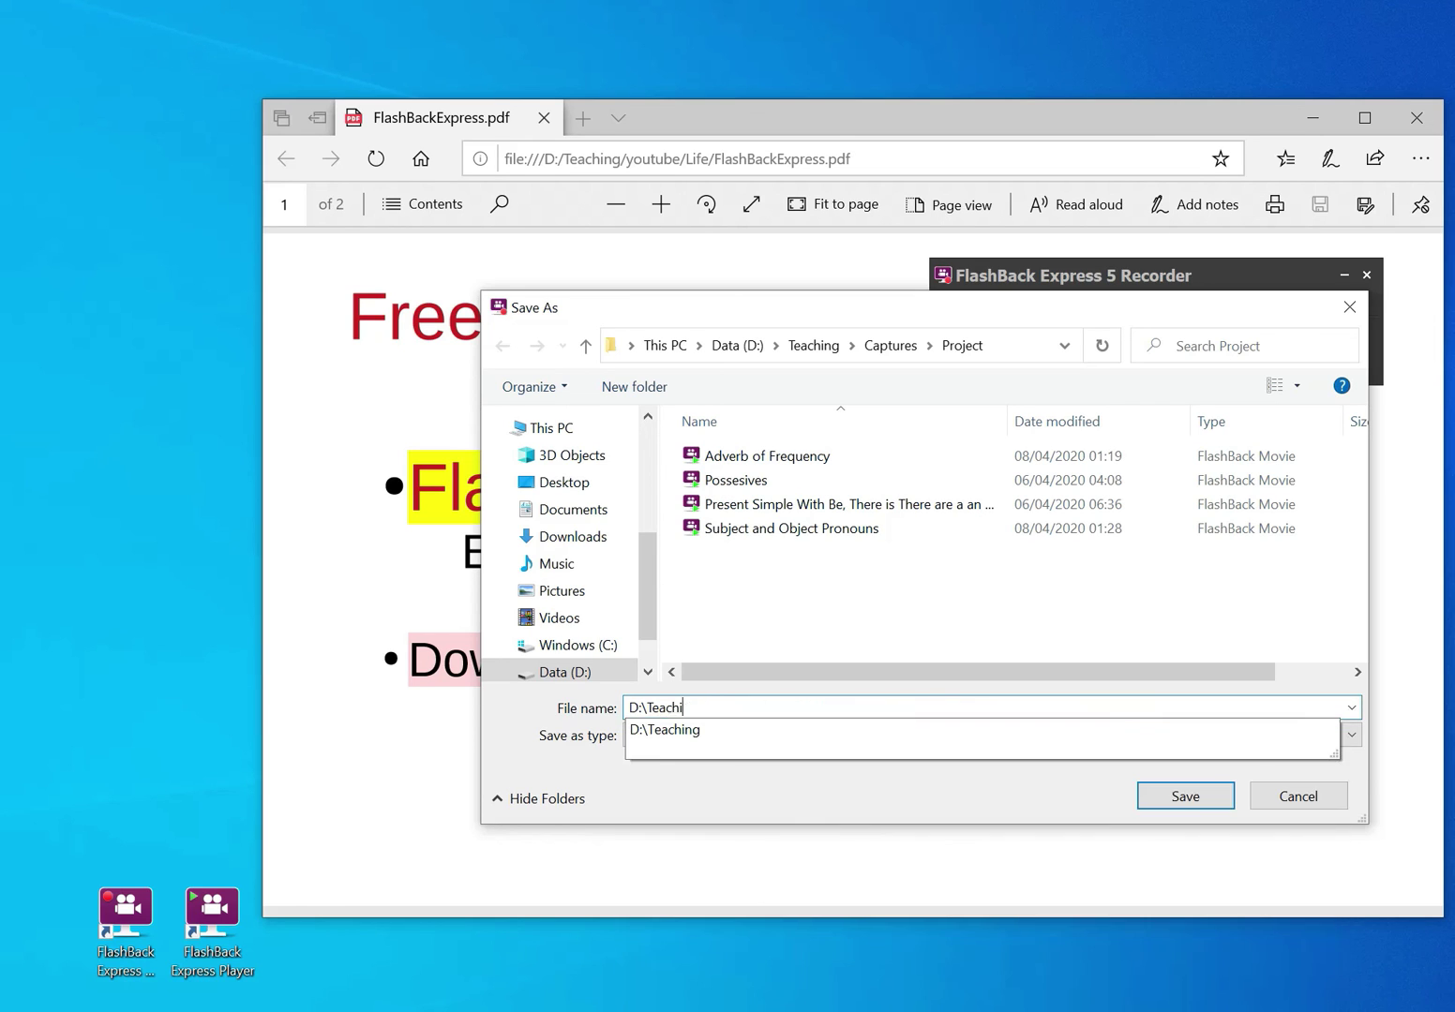
pyautogui.write('try')
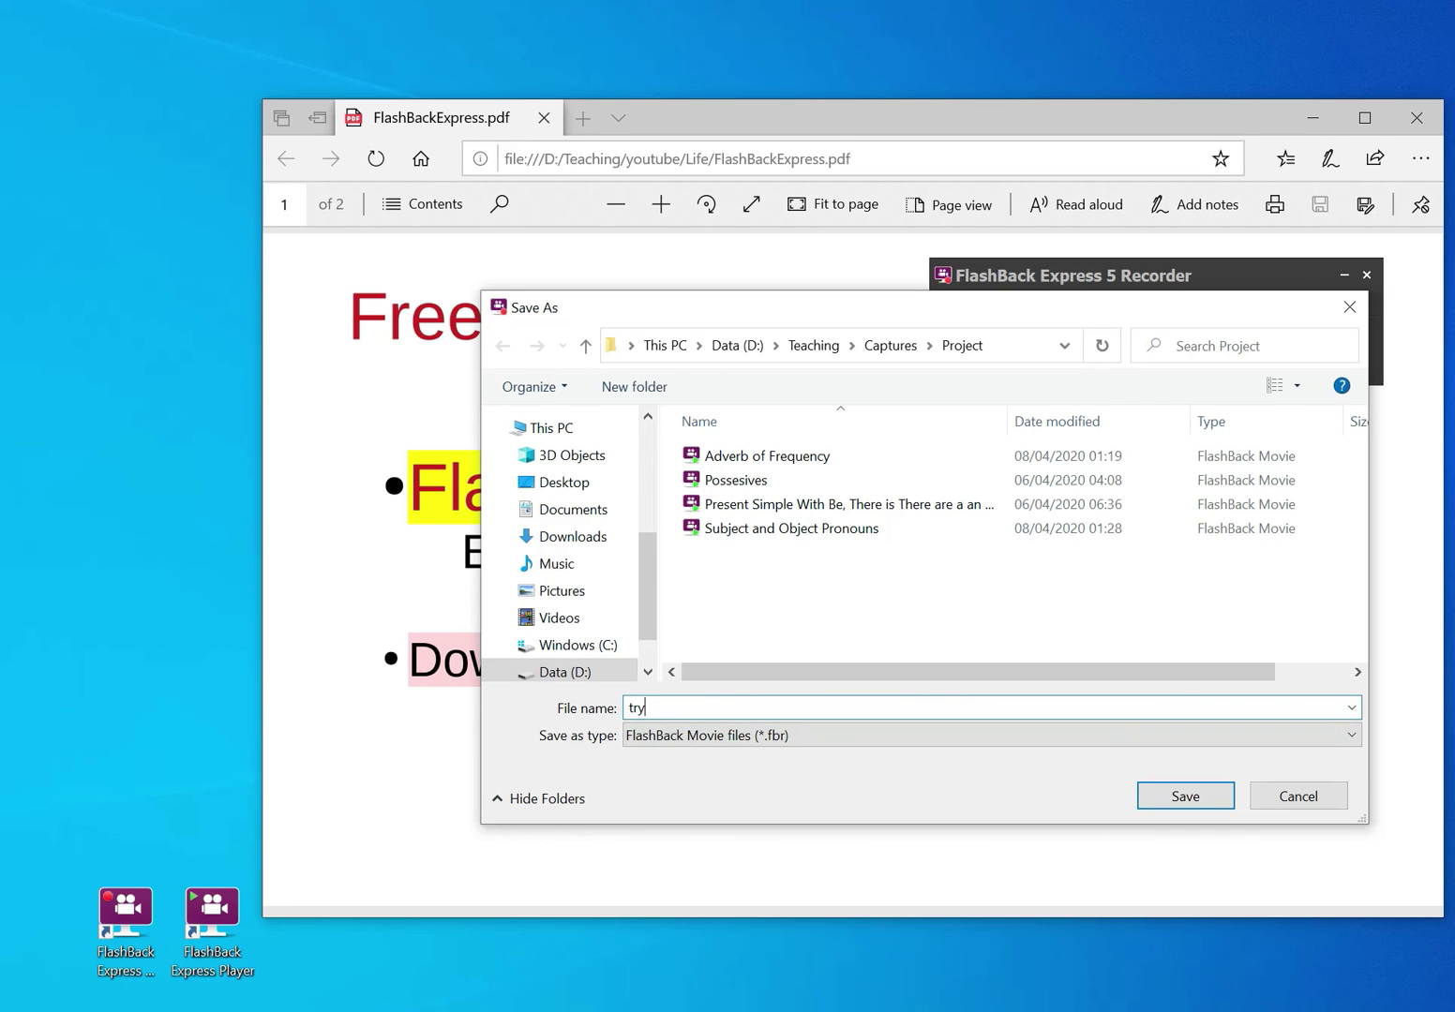
pyautogui.click(1178, 802)
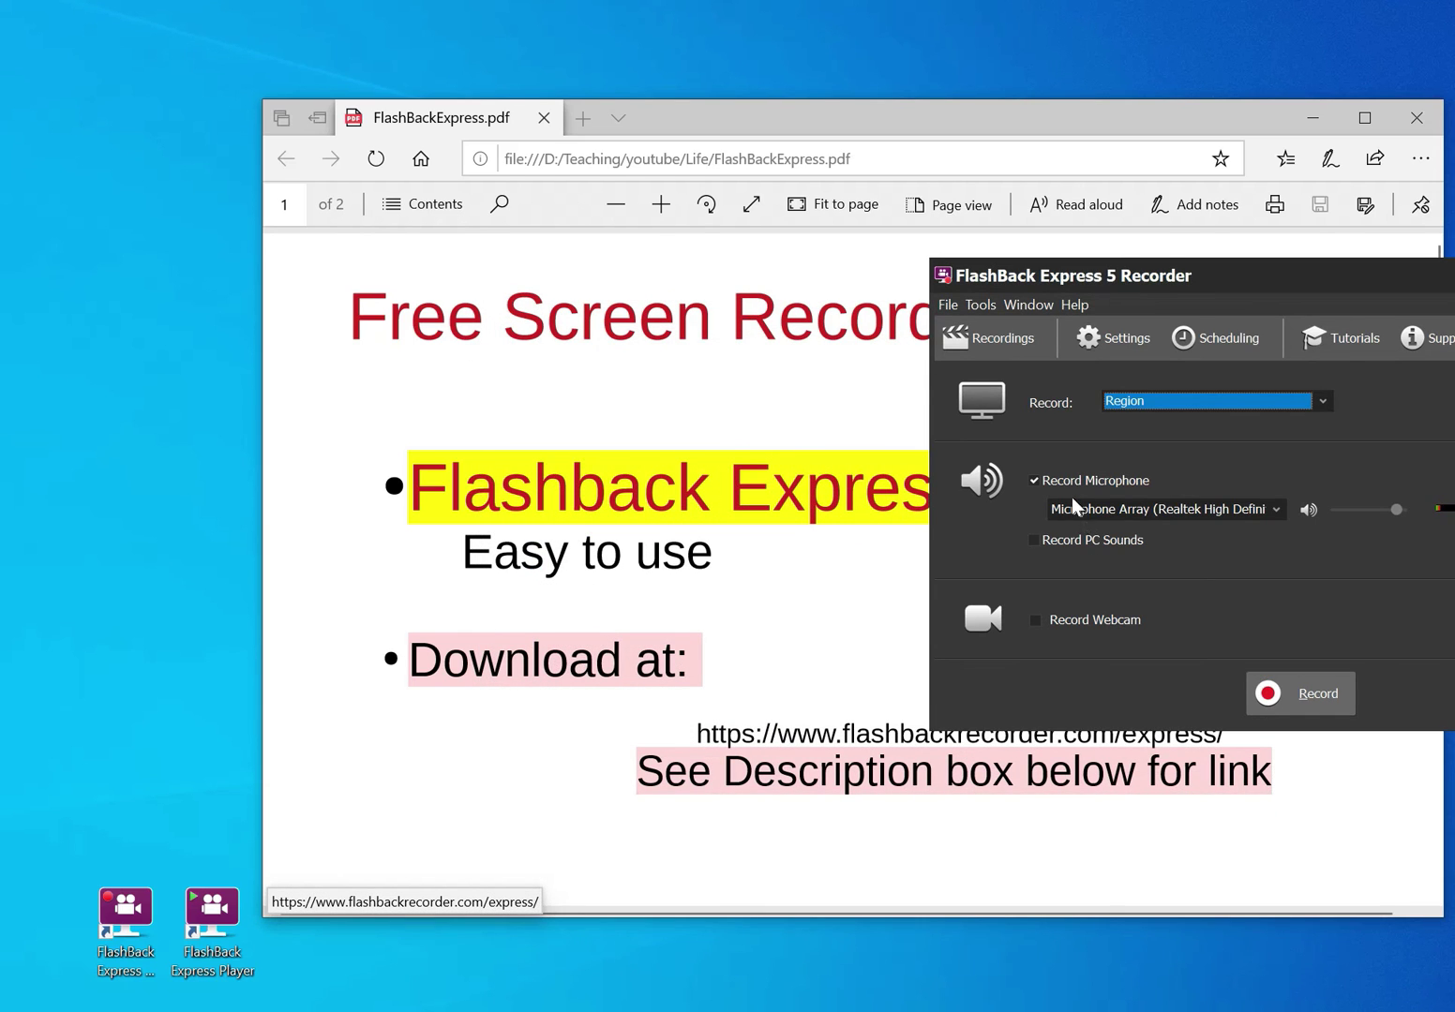
# Open the Recordings list, which shows try.fbr at 00:00:30, and move it left over the PDF
pyautogui.click(1027, 344)
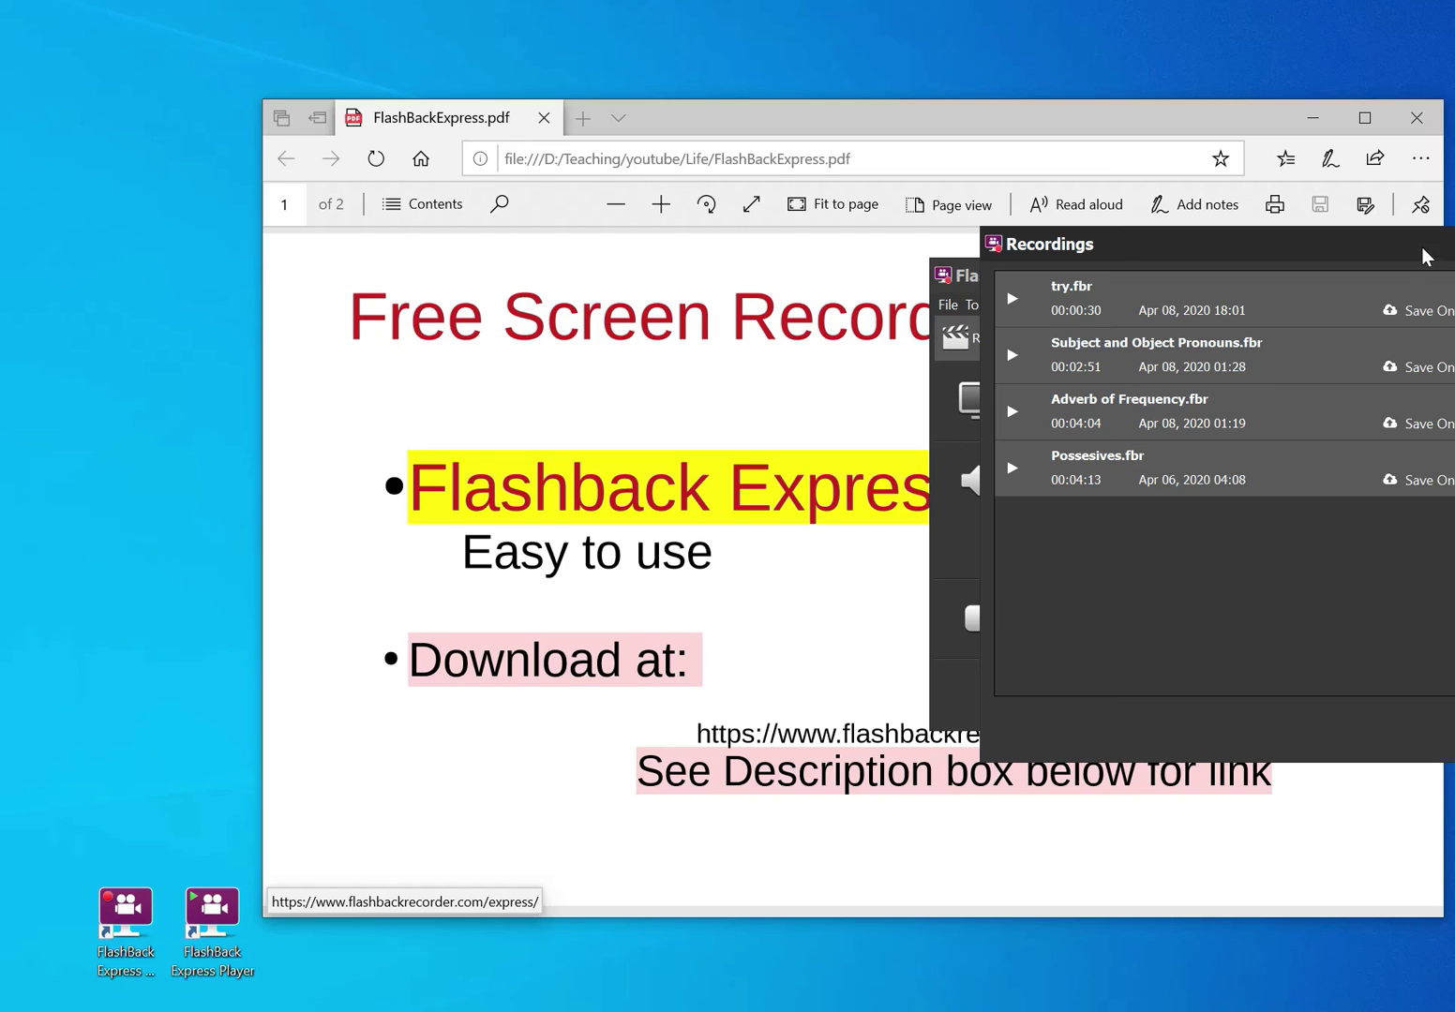
pyautogui.moveTo(1419, 247); pyautogui.dragTo(1091, 237)
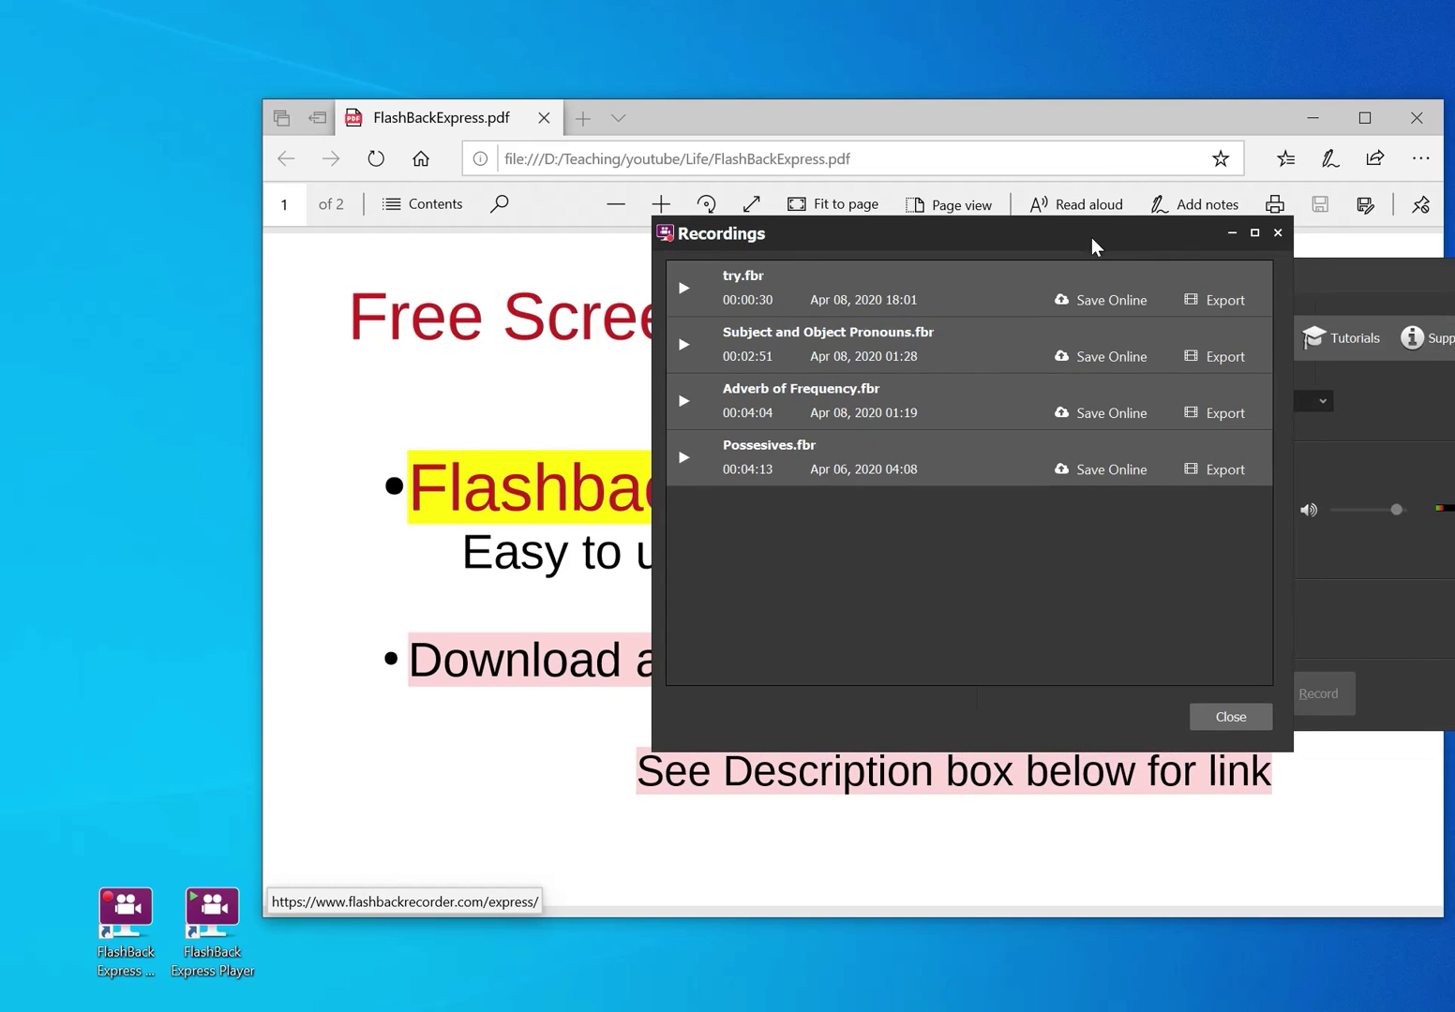
pyautogui.click(1213, 298)
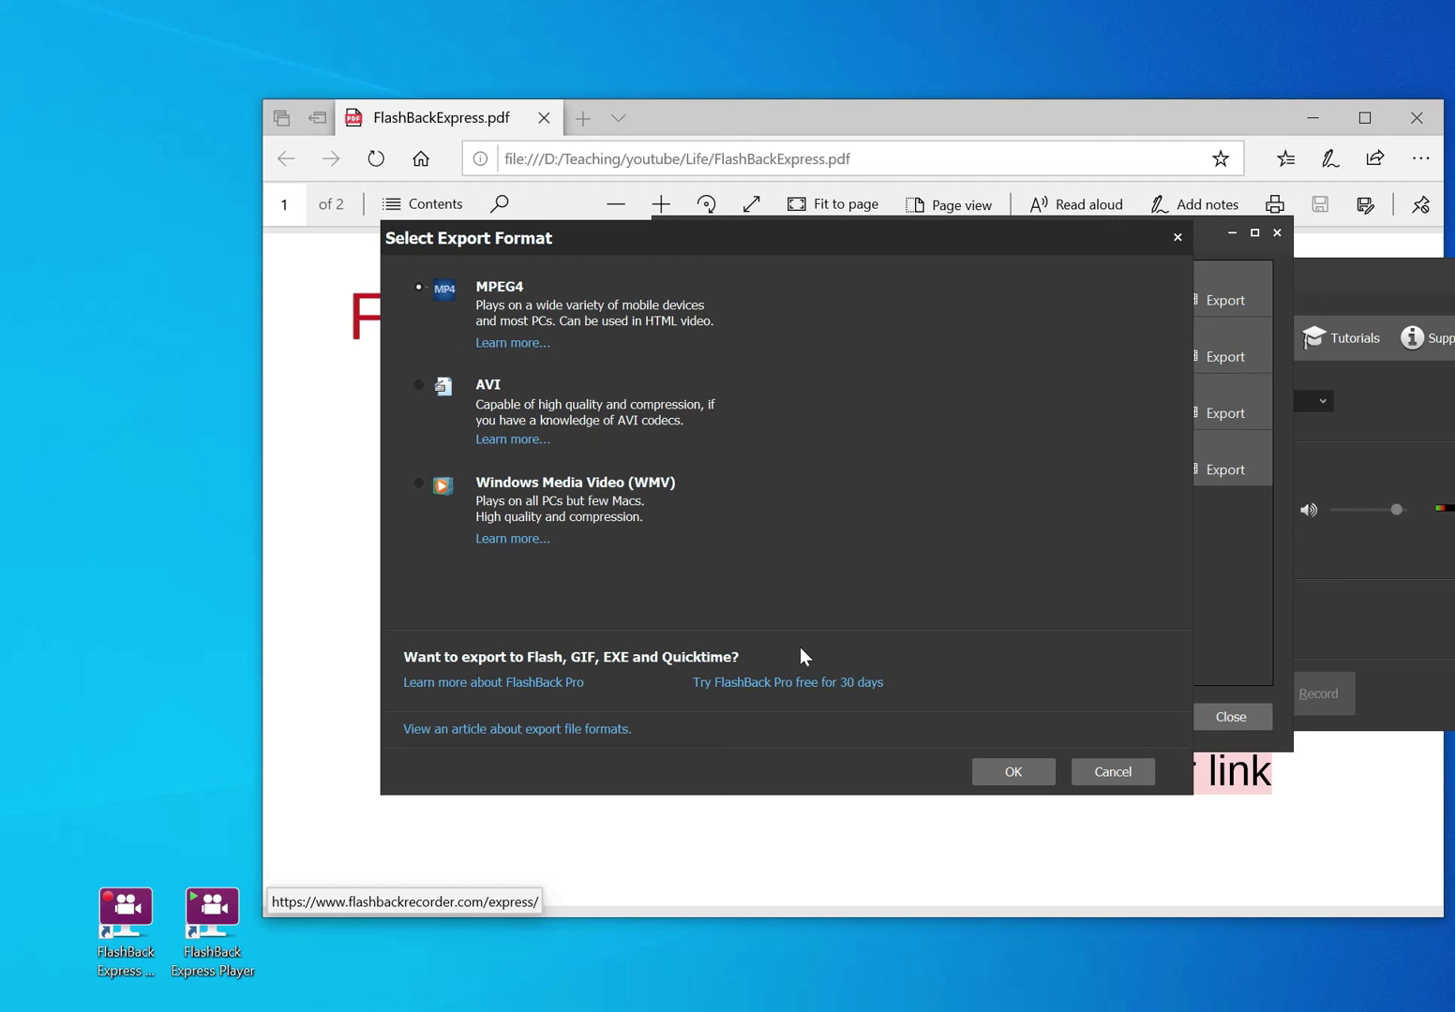
pyautogui.click(1000, 771)
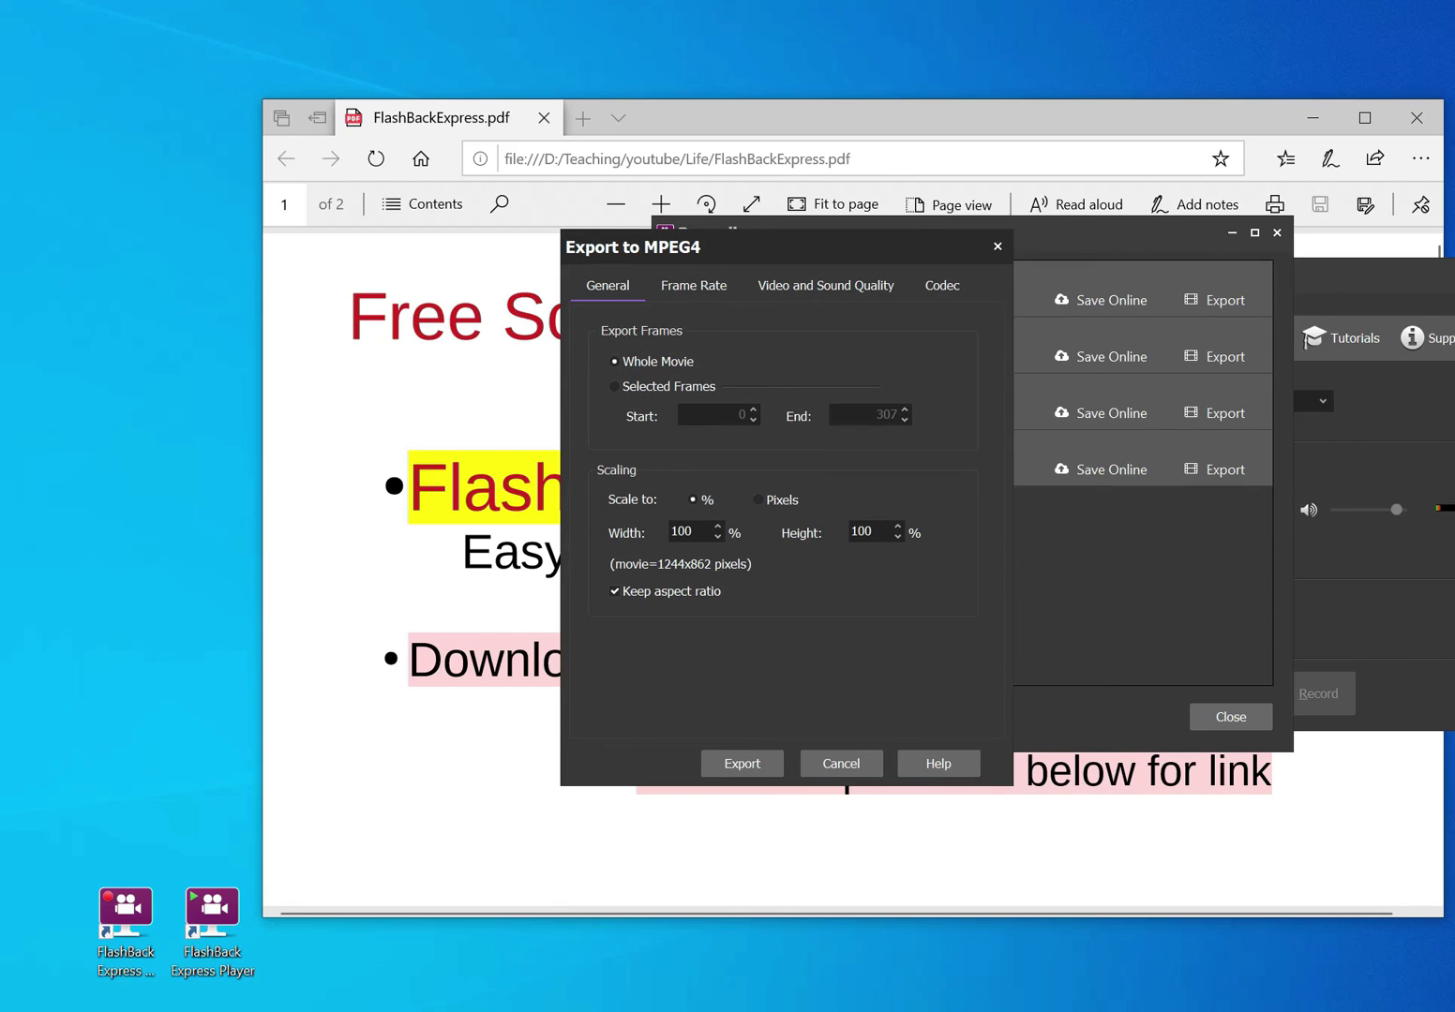
pyautogui.click(997, 247)
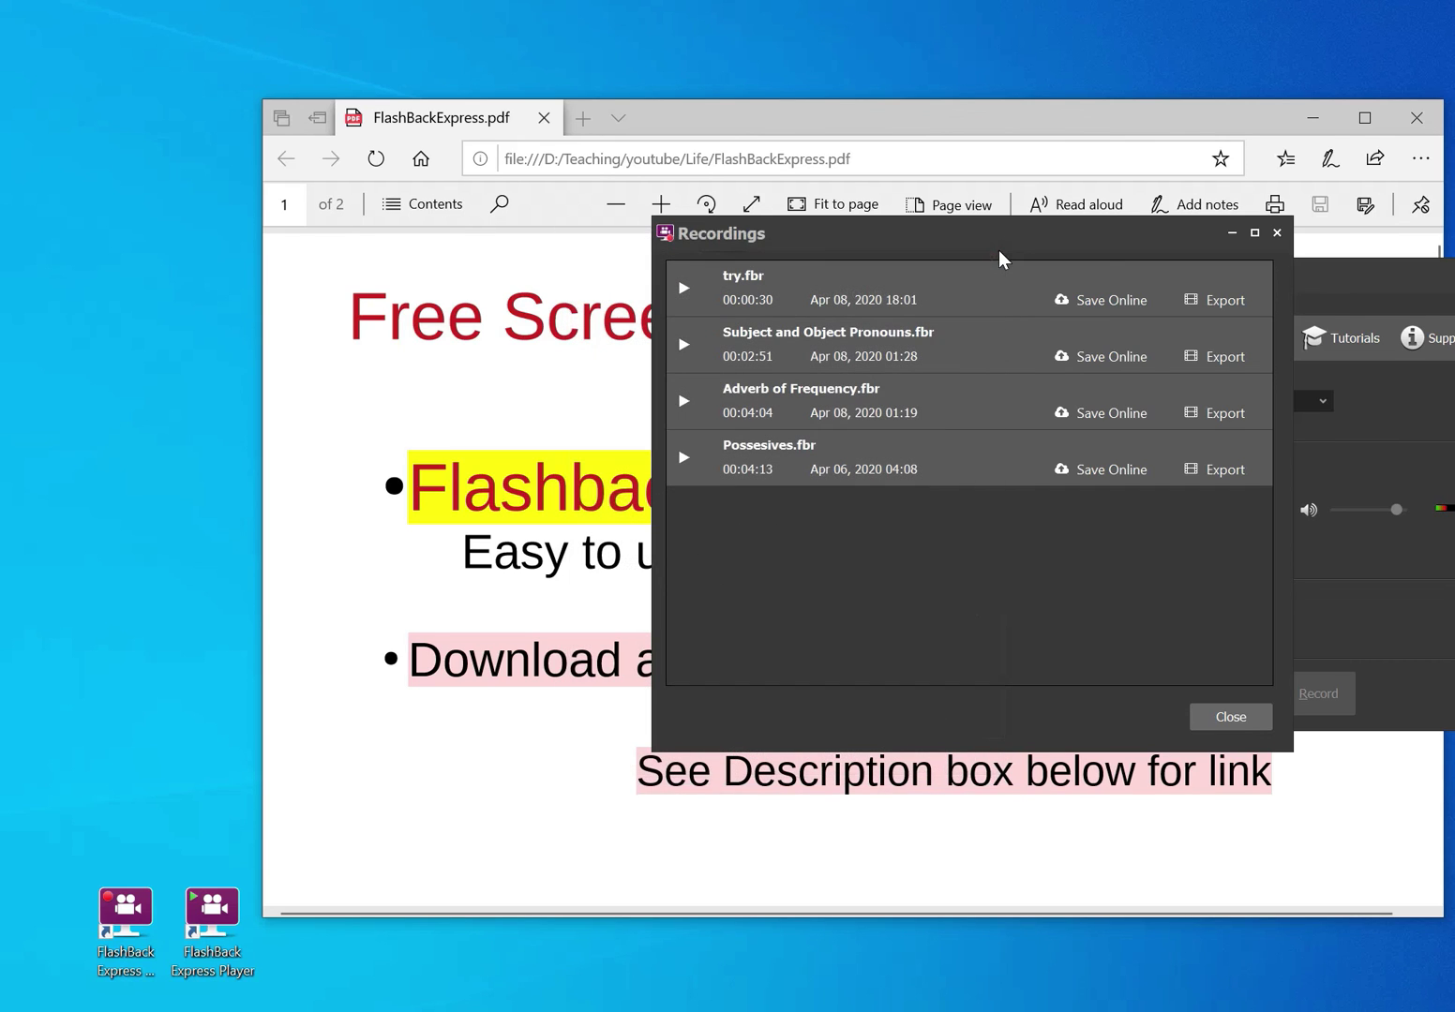
# Close the Recordings list and the FlashBack Express 5 Recorder so only the PDF slide shows in Edge
pyautogui.click(1277, 232)
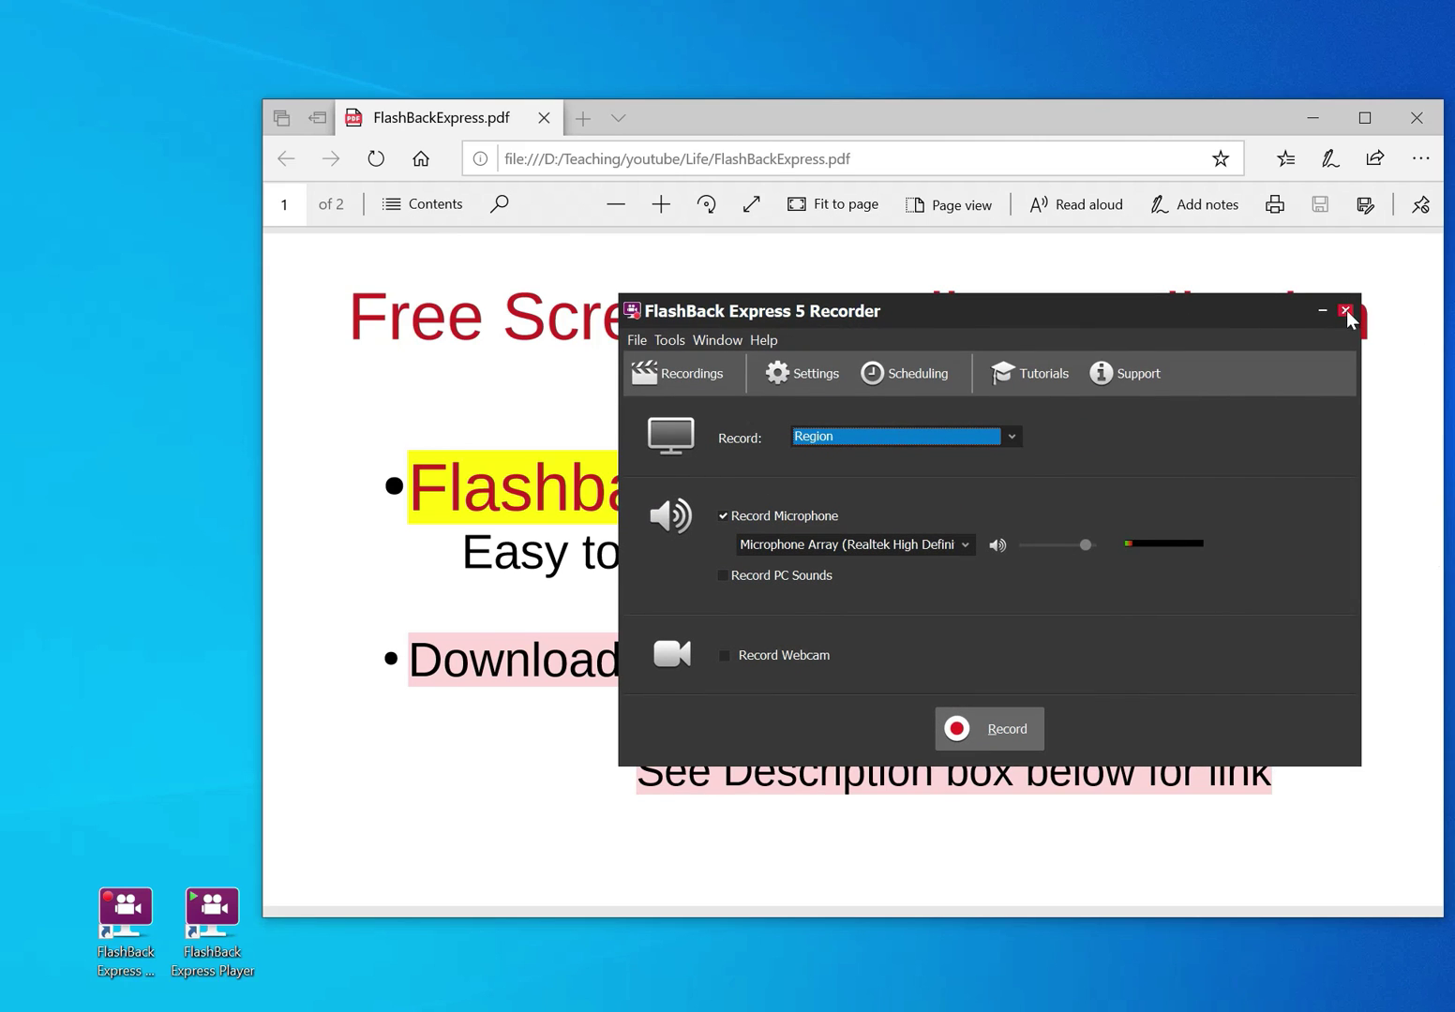
pyautogui.click(1345, 310)
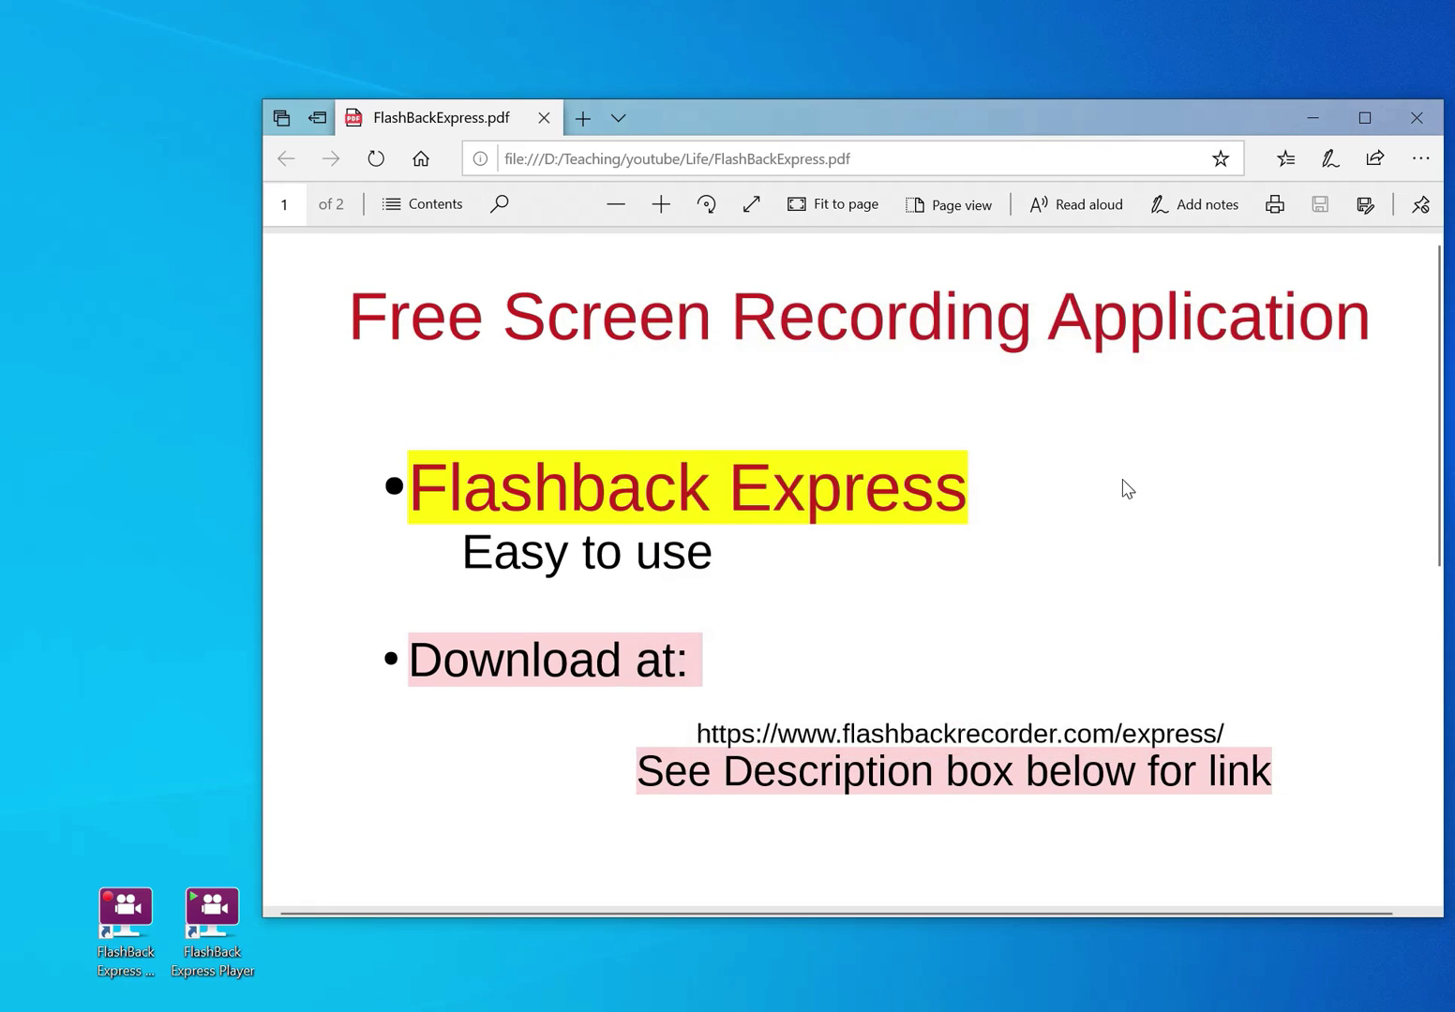